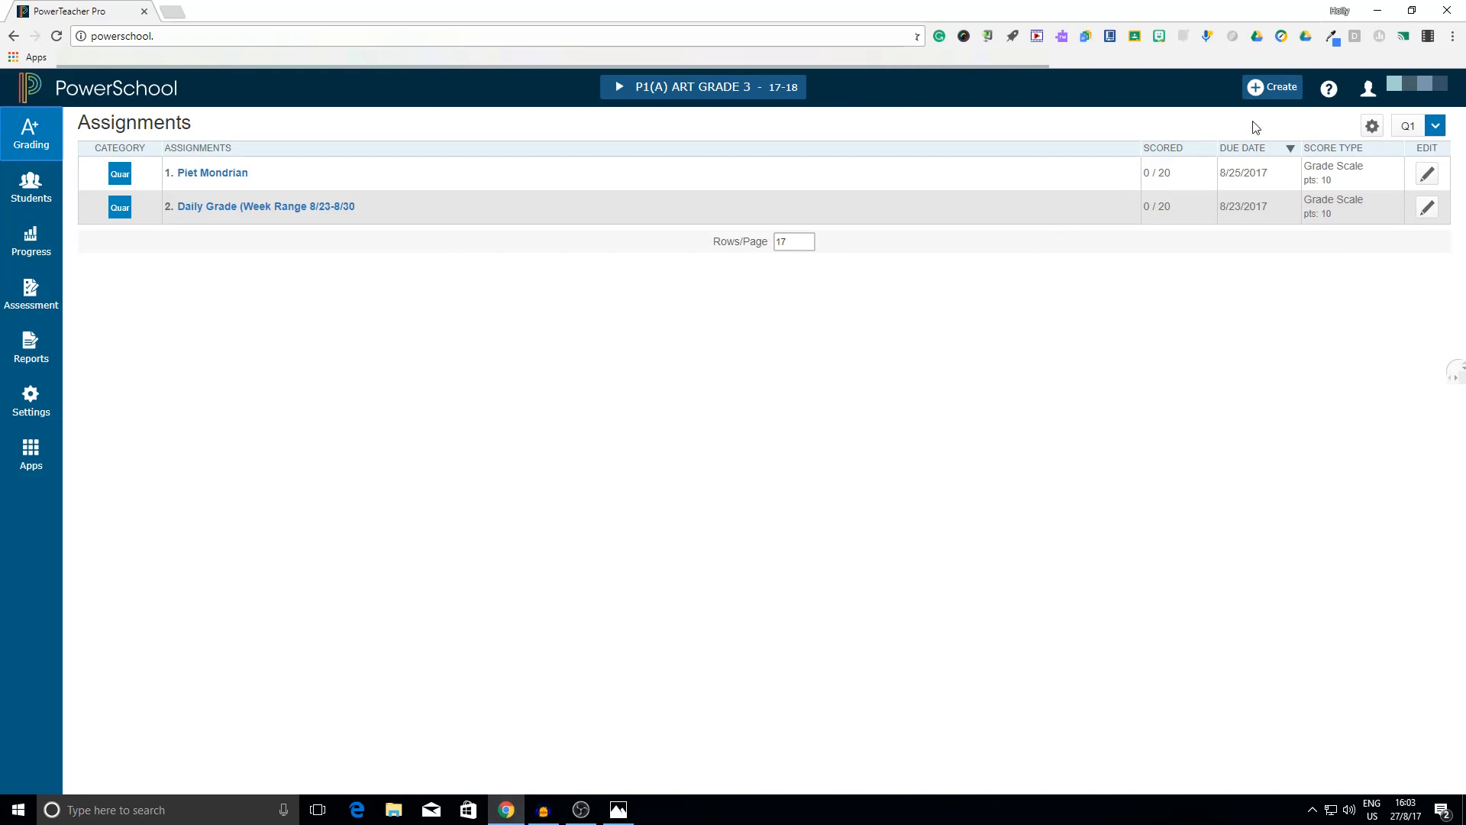
Start a new assignment named "OSN Example" in the Classwork category with the Letter (O - N) score type
left_click(1269, 90)
left_click(1261, 91)
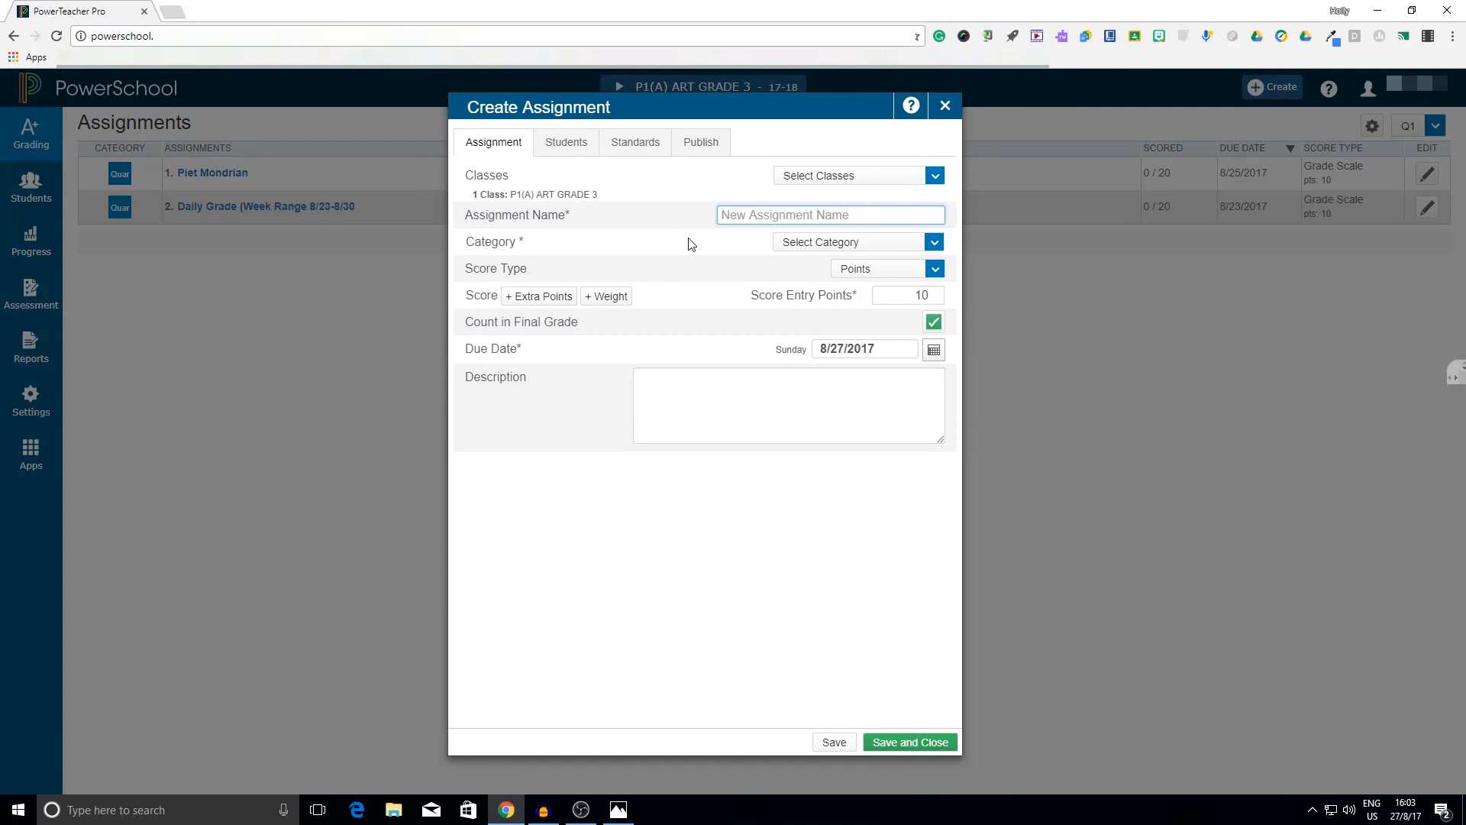
type("O")
type("S")
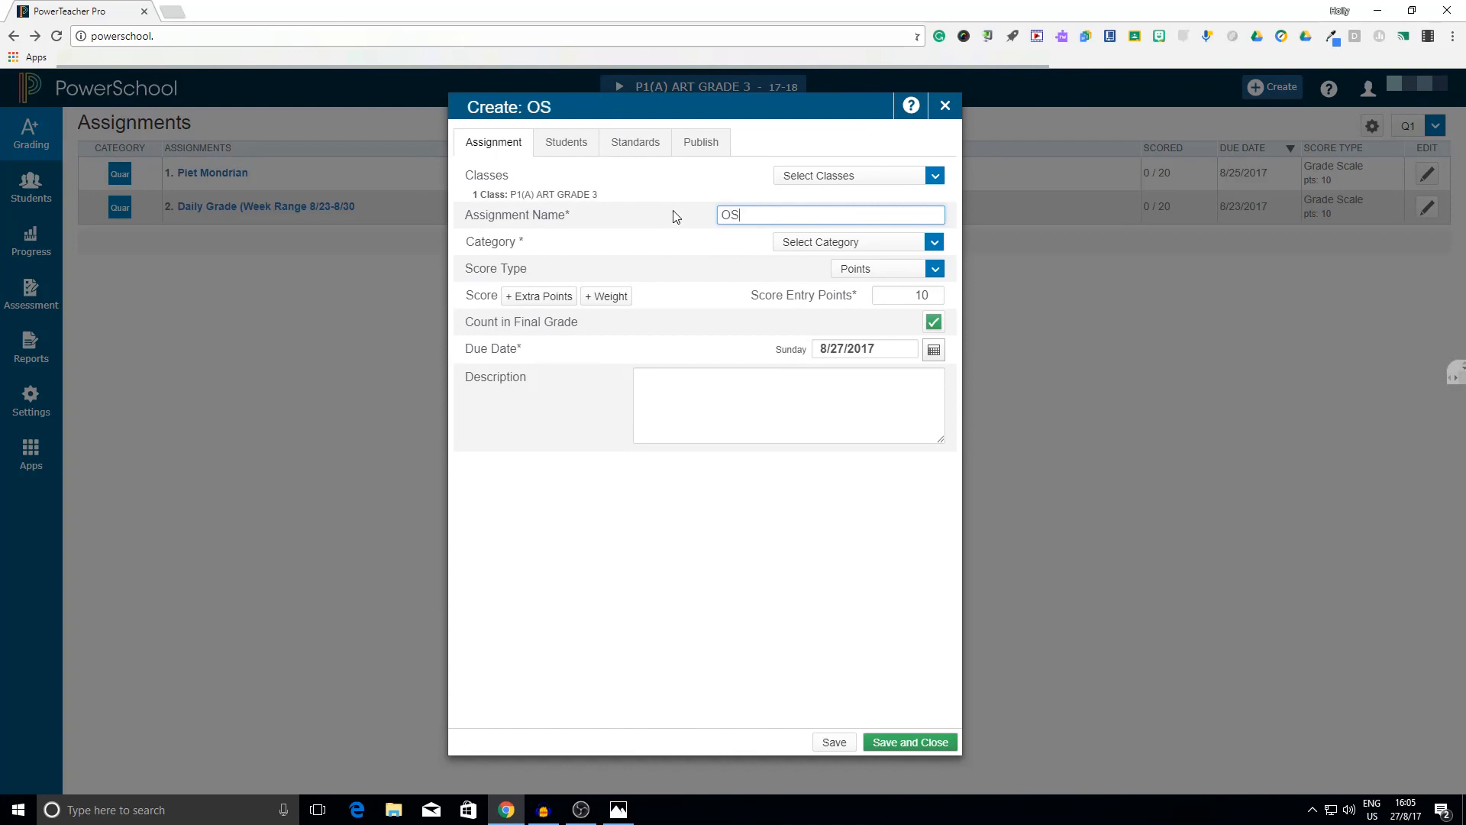
type("N Example")
left_click(877, 242)
left_click(838, 271)
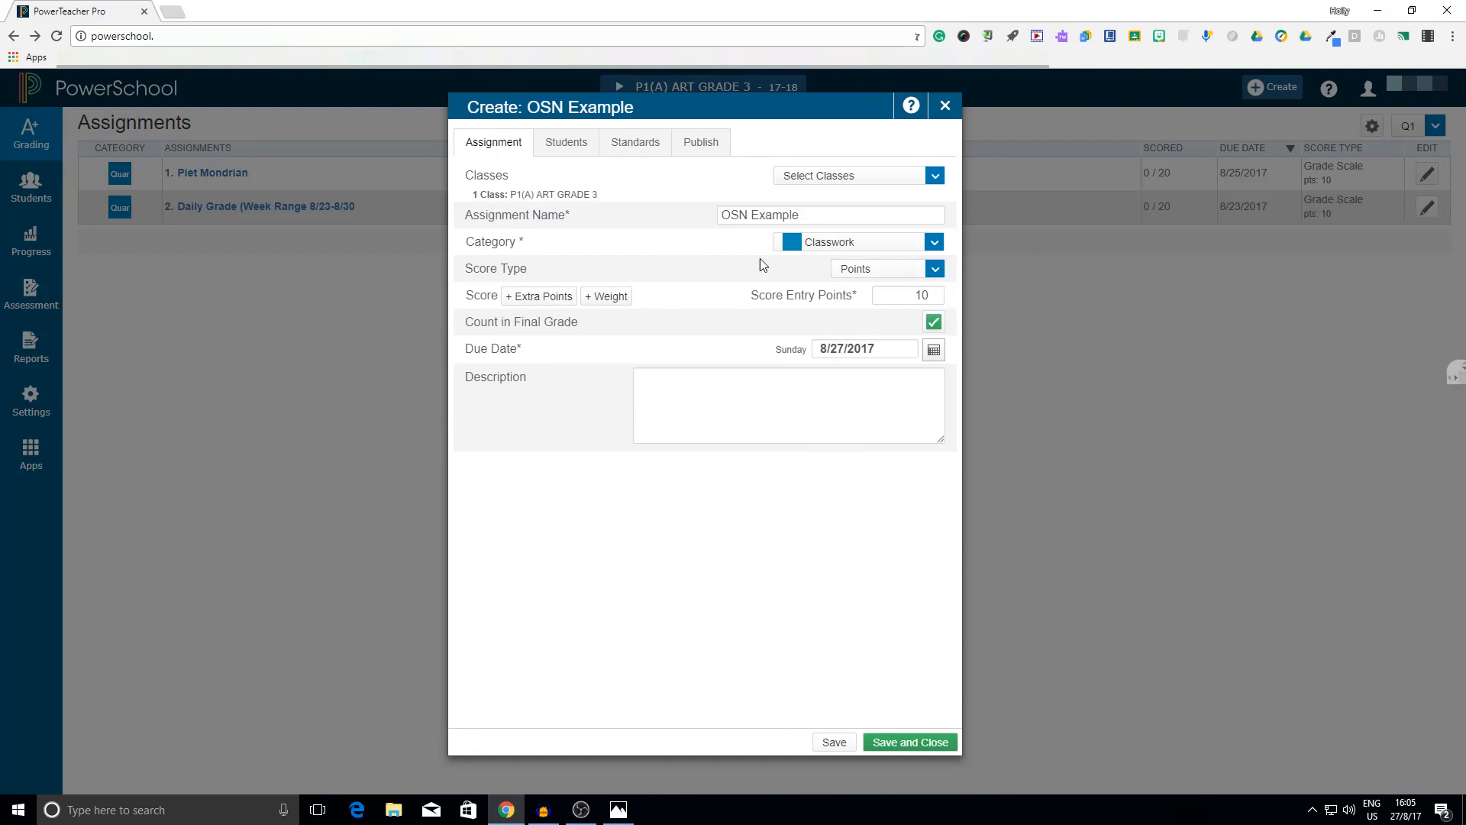
left_click(878, 272)
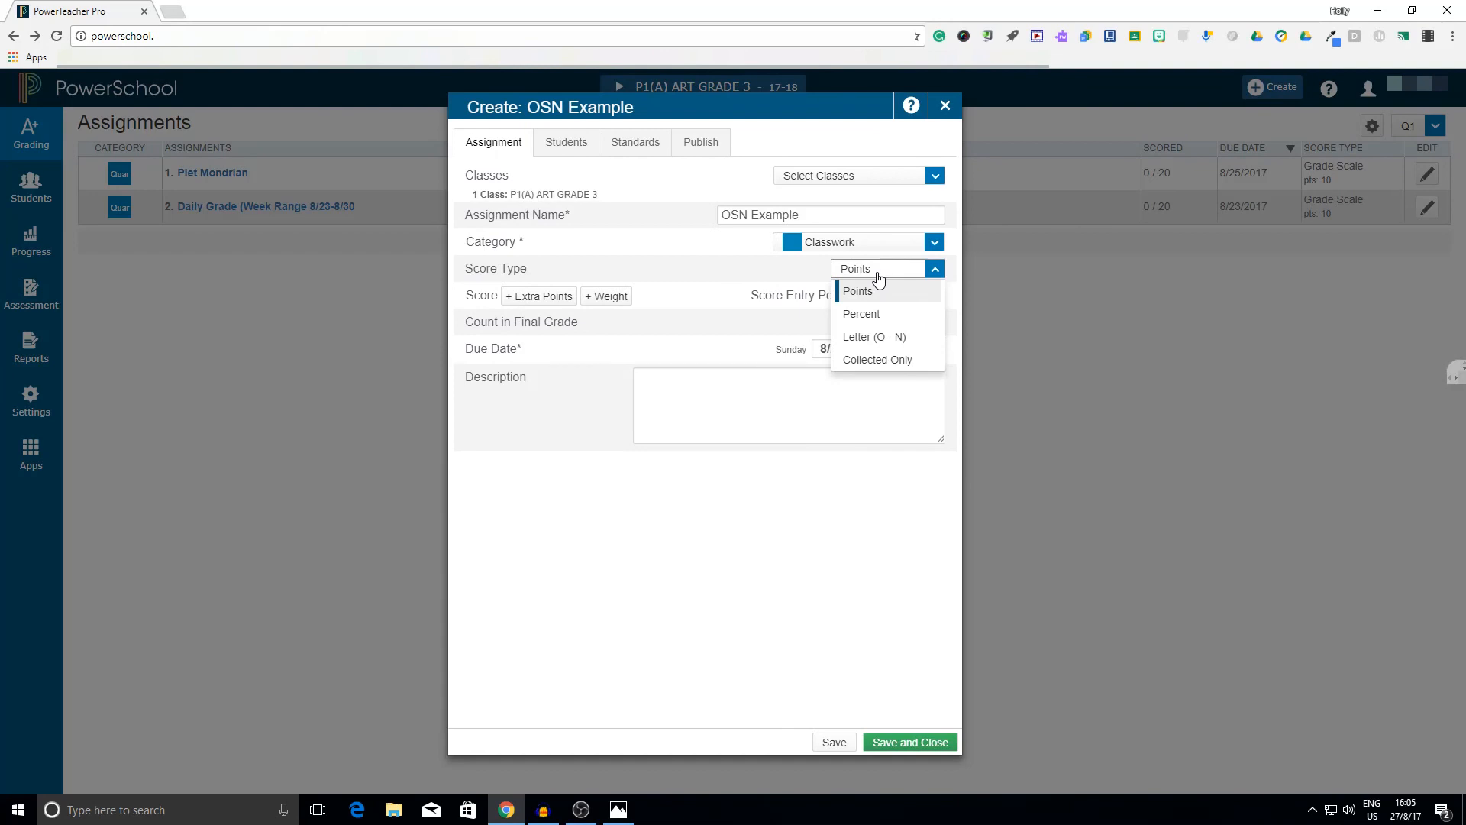
left_click(894, 346)
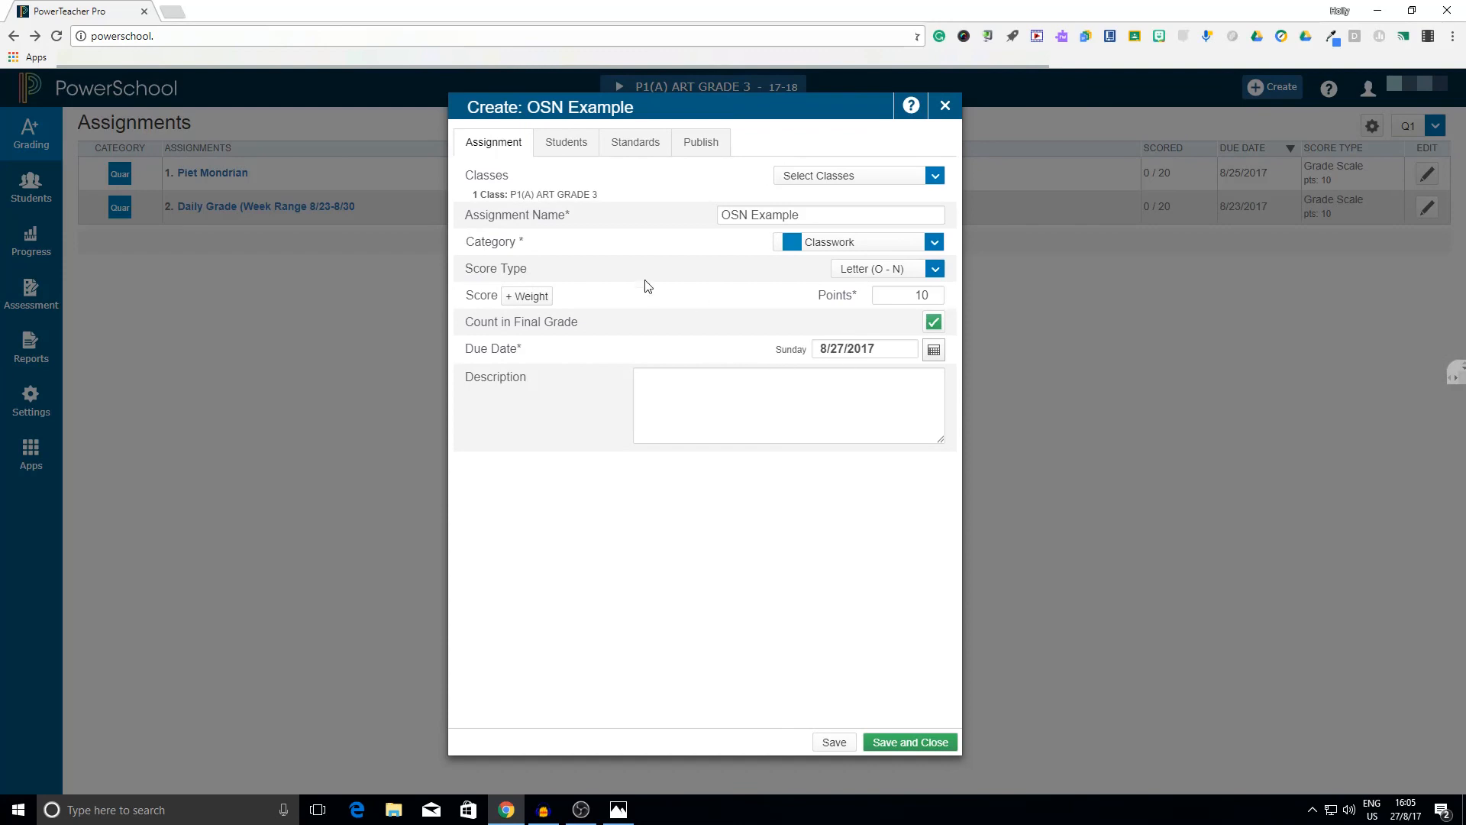
Check the assignment's students and standards, turn off publishing of its scores, and save and close it
left_click(587, 151)
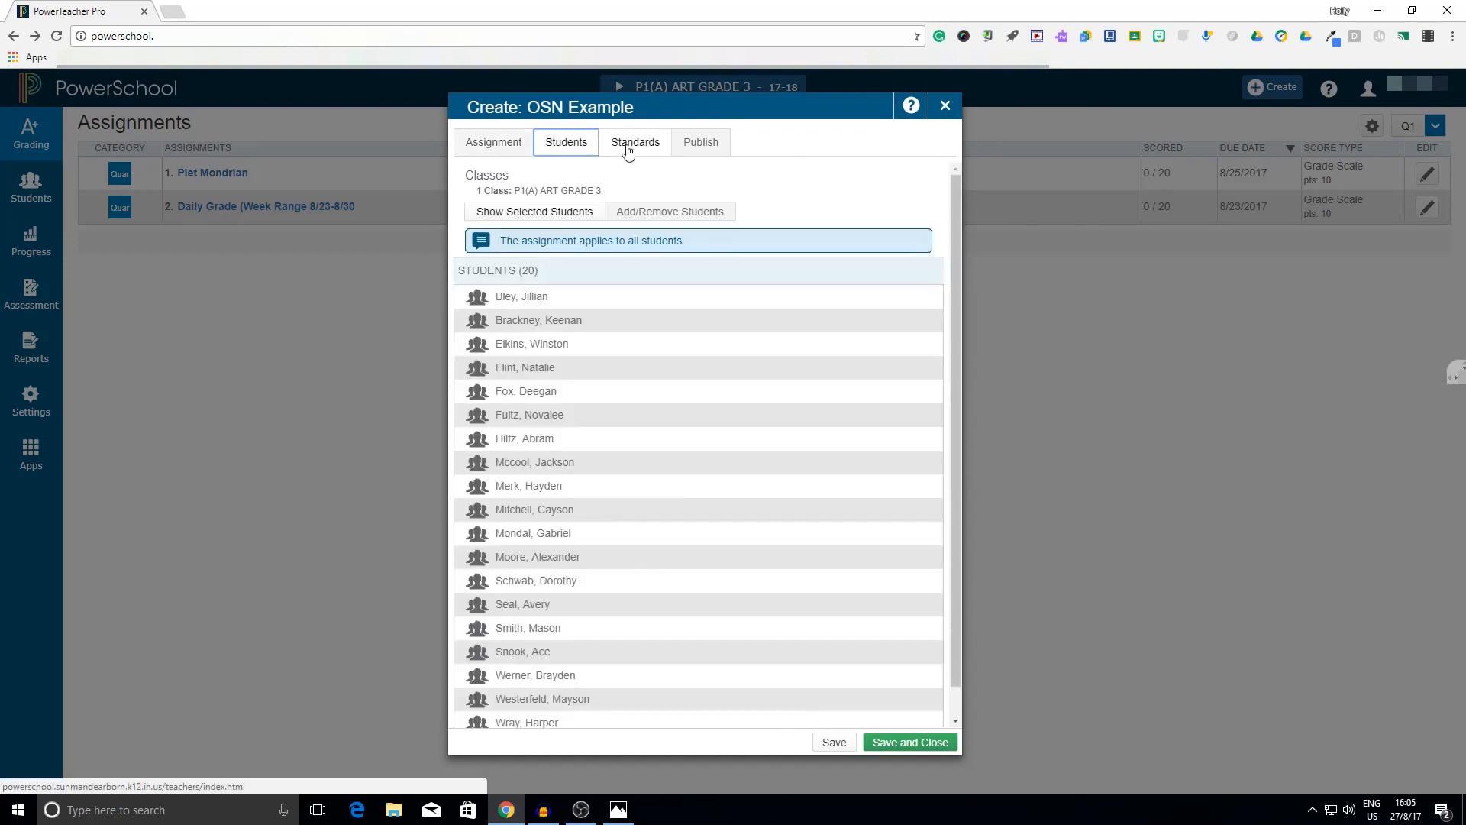
left_click(613, 141)
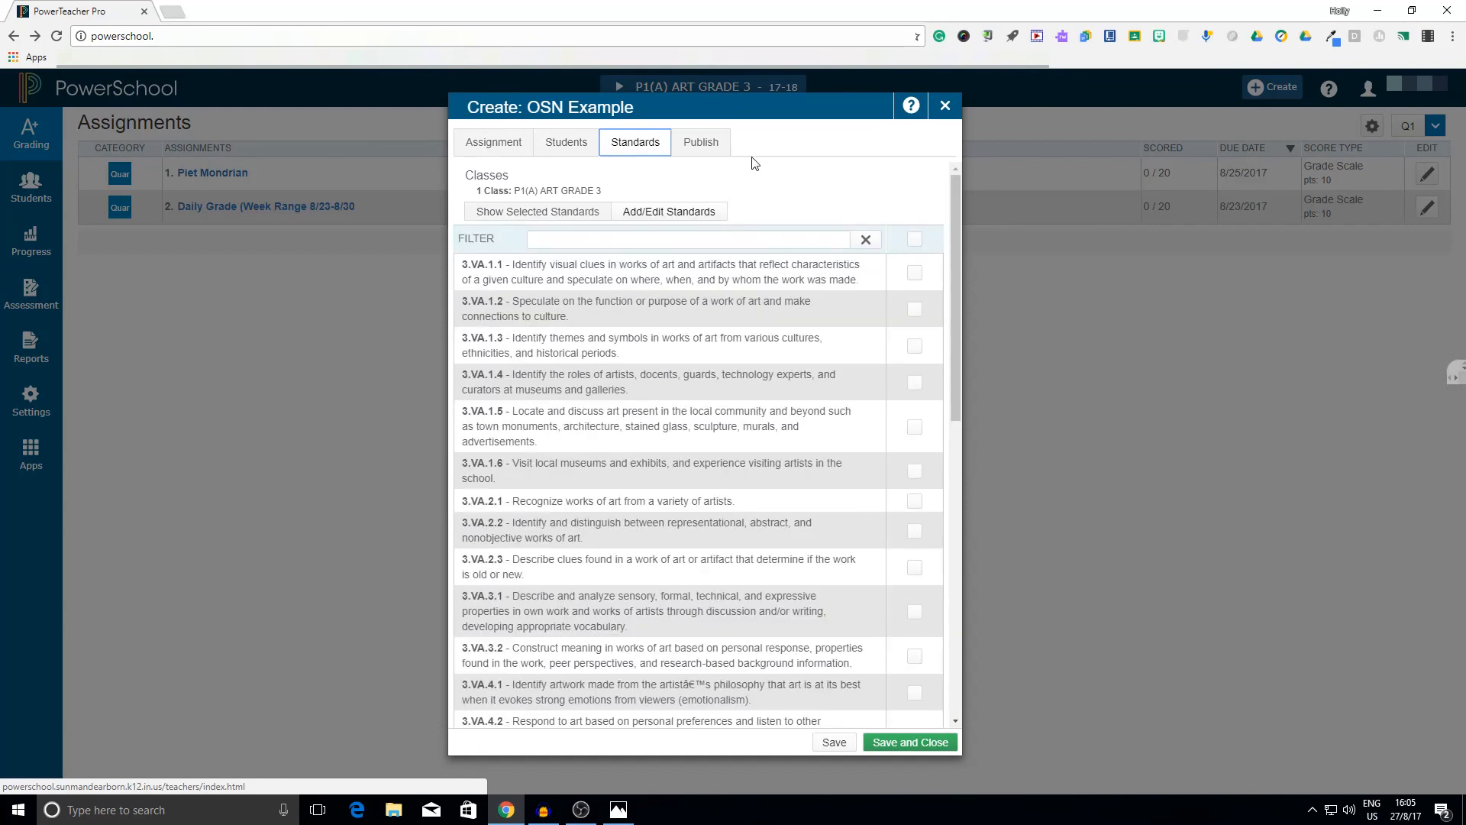
left_click(702, 145)
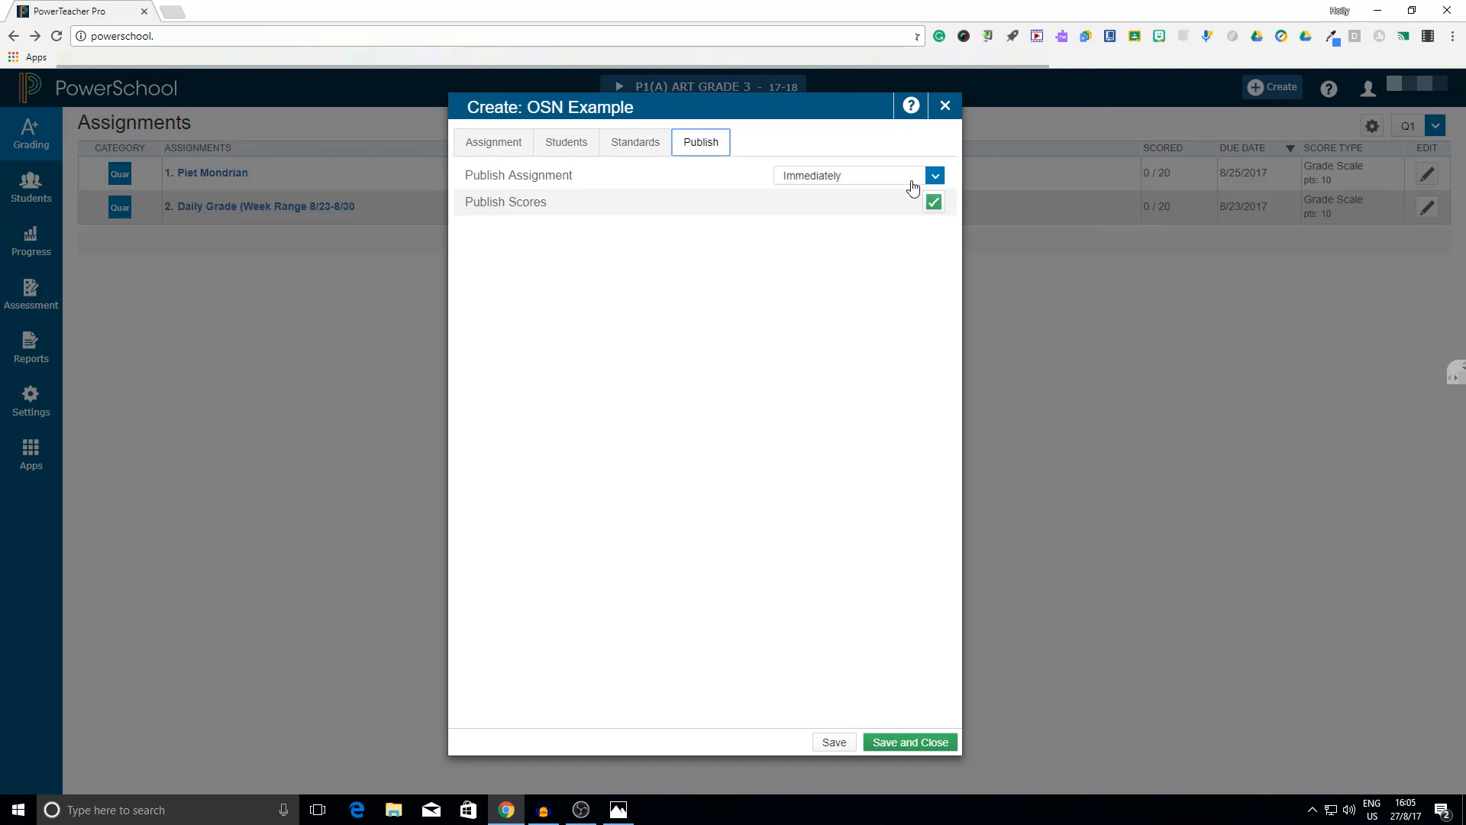
left_click(940, 197)
left_click(918, 741)
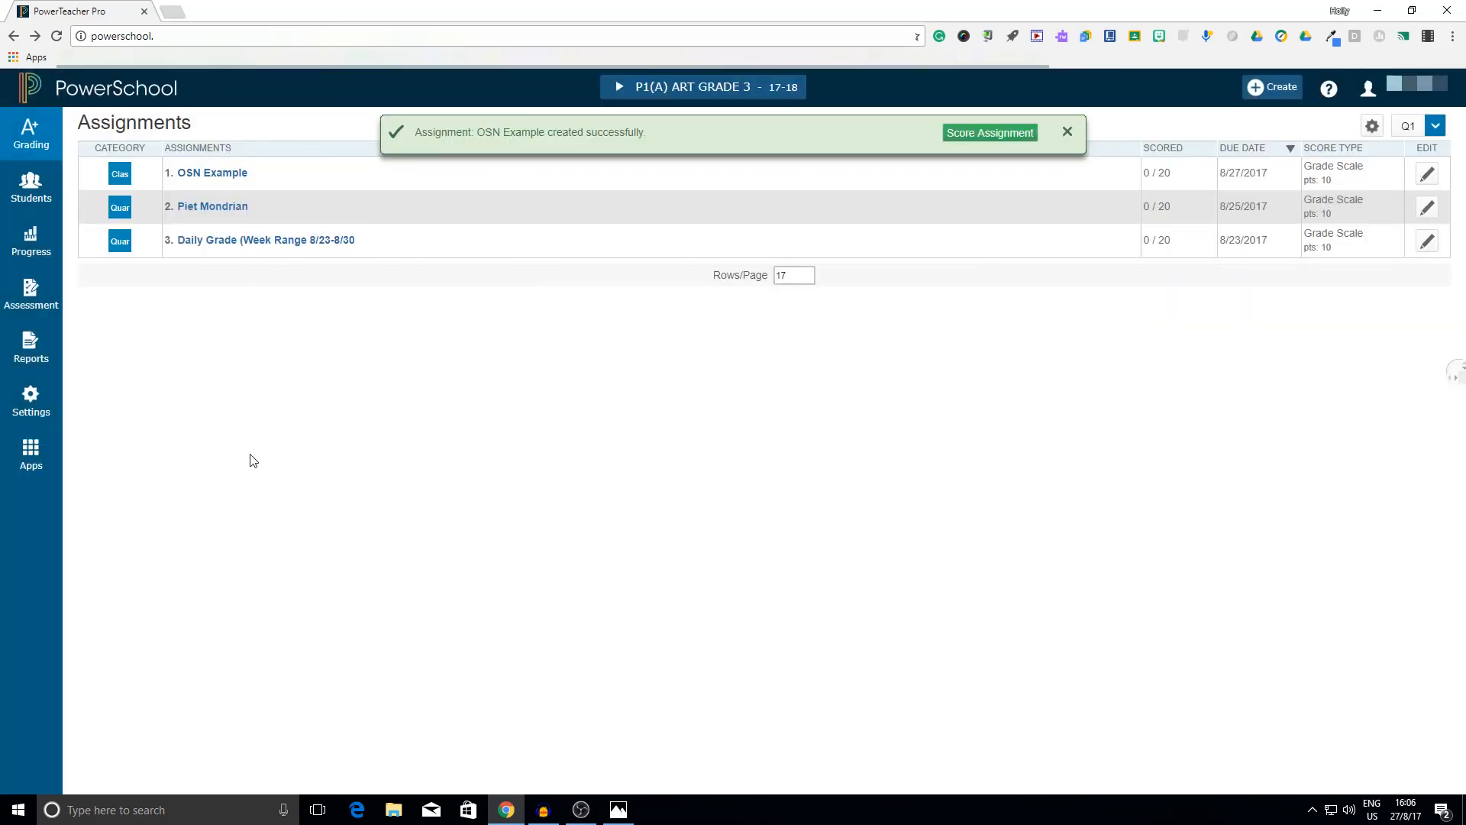
Open the OSN Example assignment and score the first three students S, N and O
left_click(213, 173)
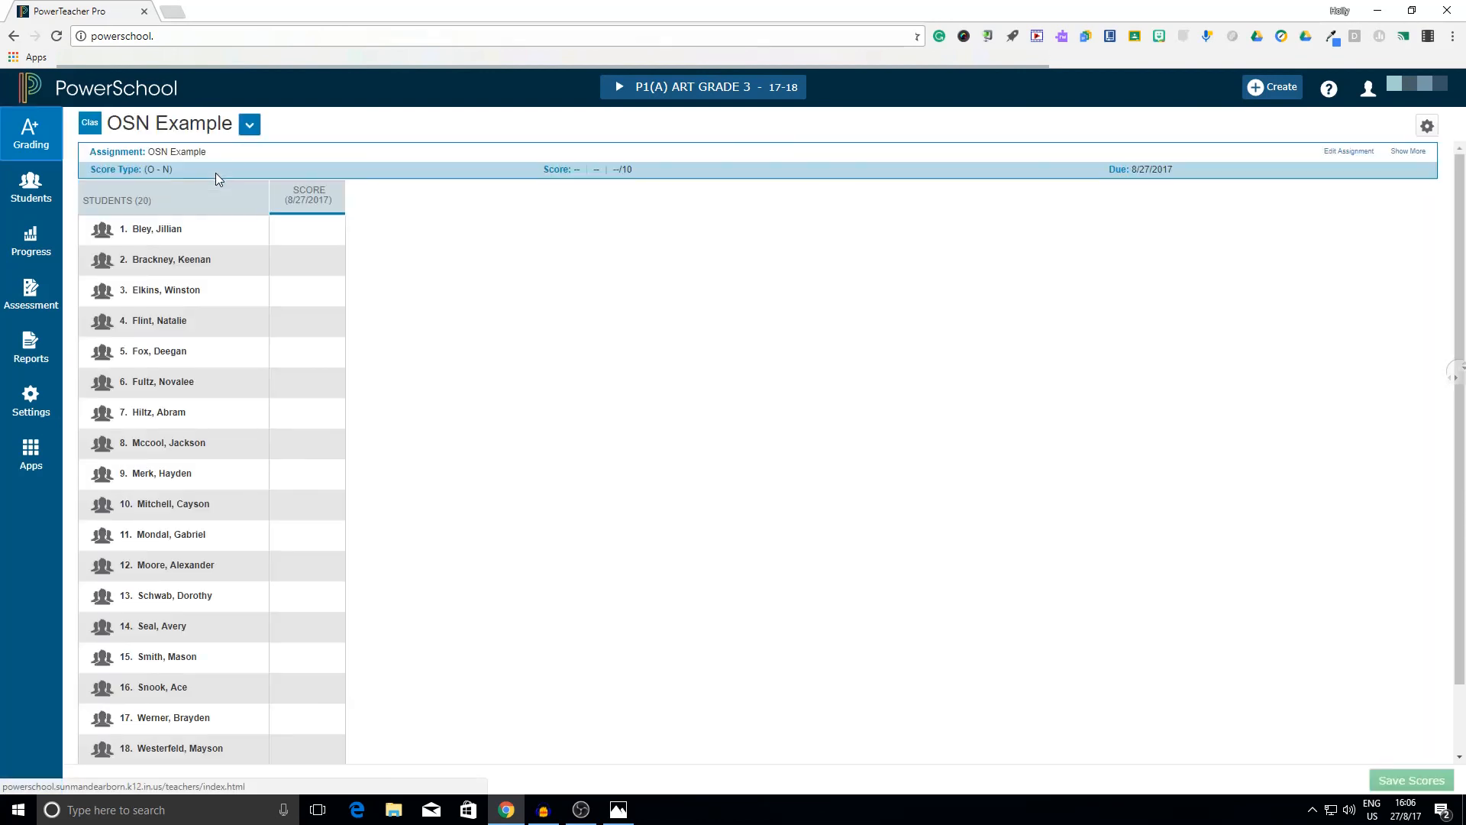
left_click(315, 231)
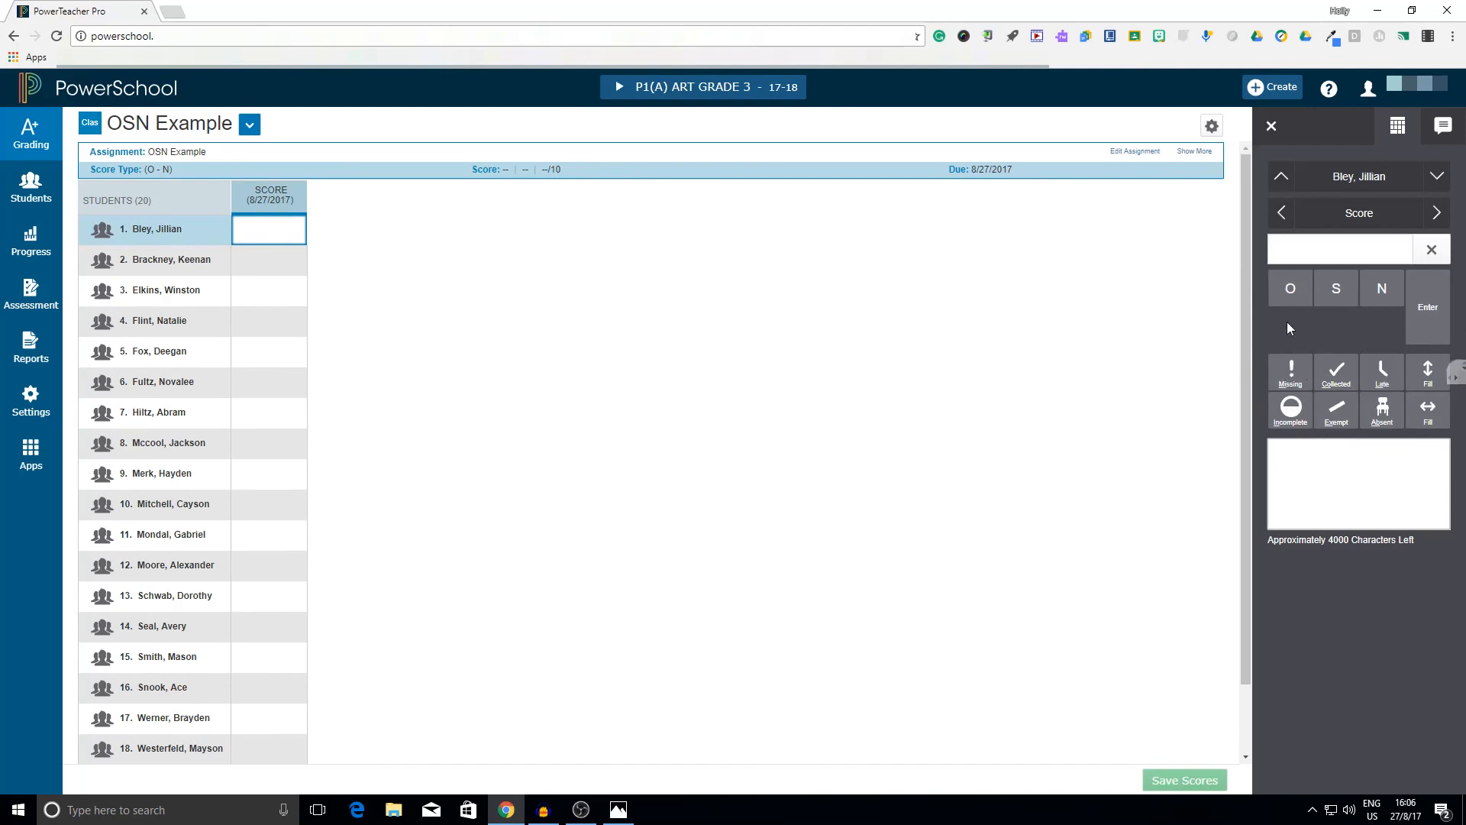
left_click(1335, 288)
left_click(295, 270)
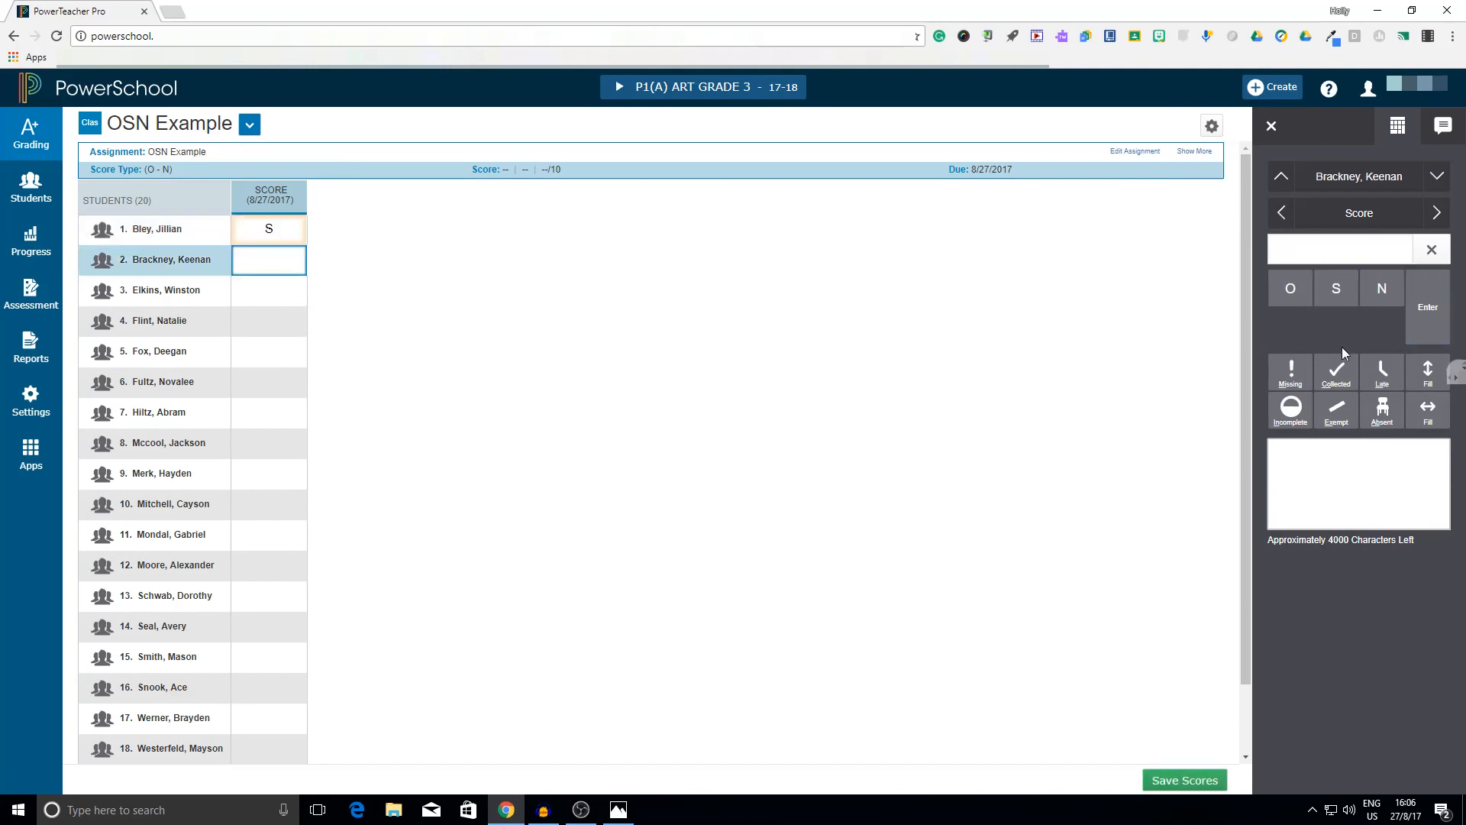
left_click(1382, 290)
left_click(268, 305)
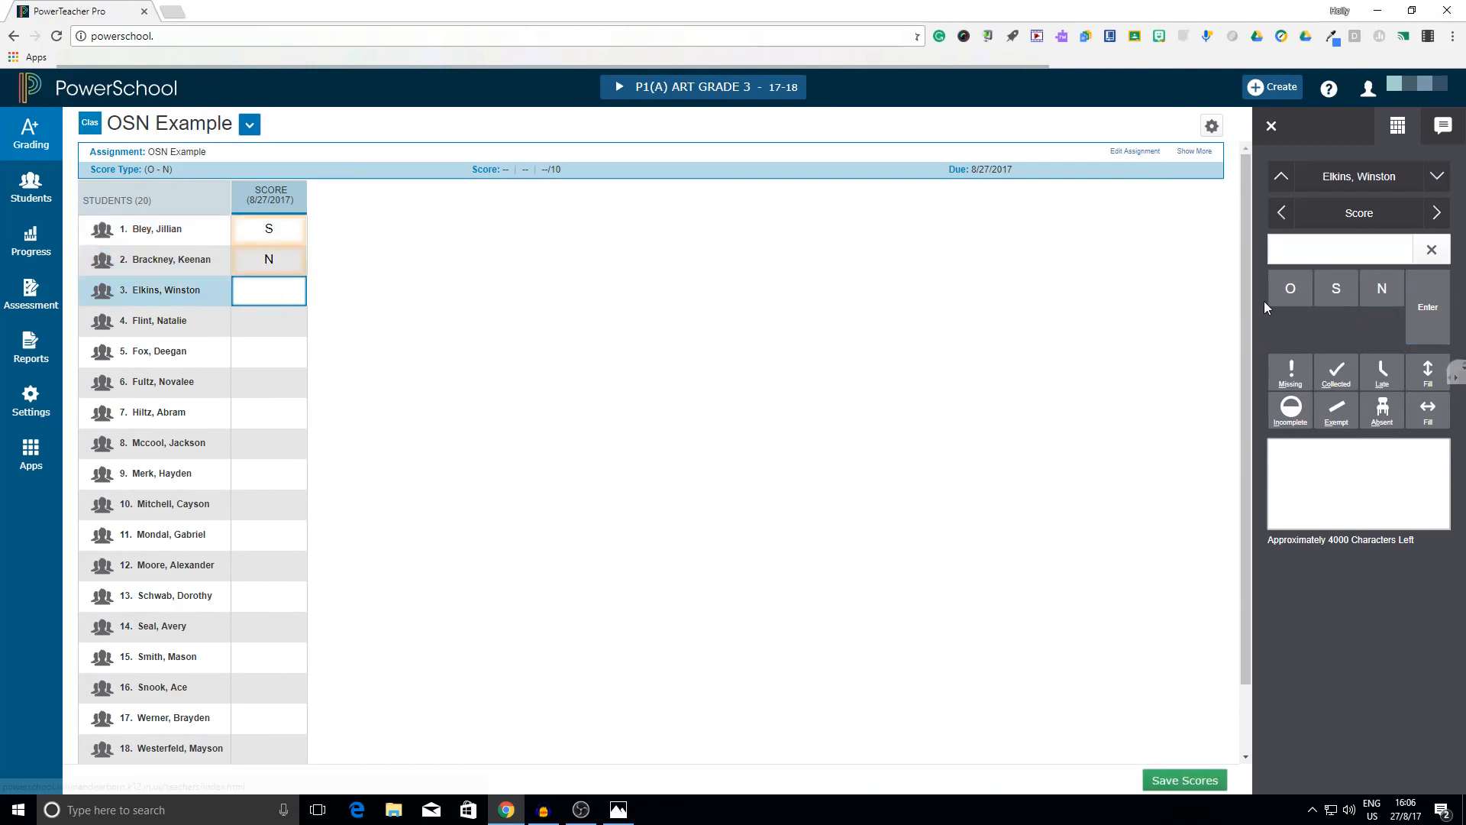
left_click(1284, 297)
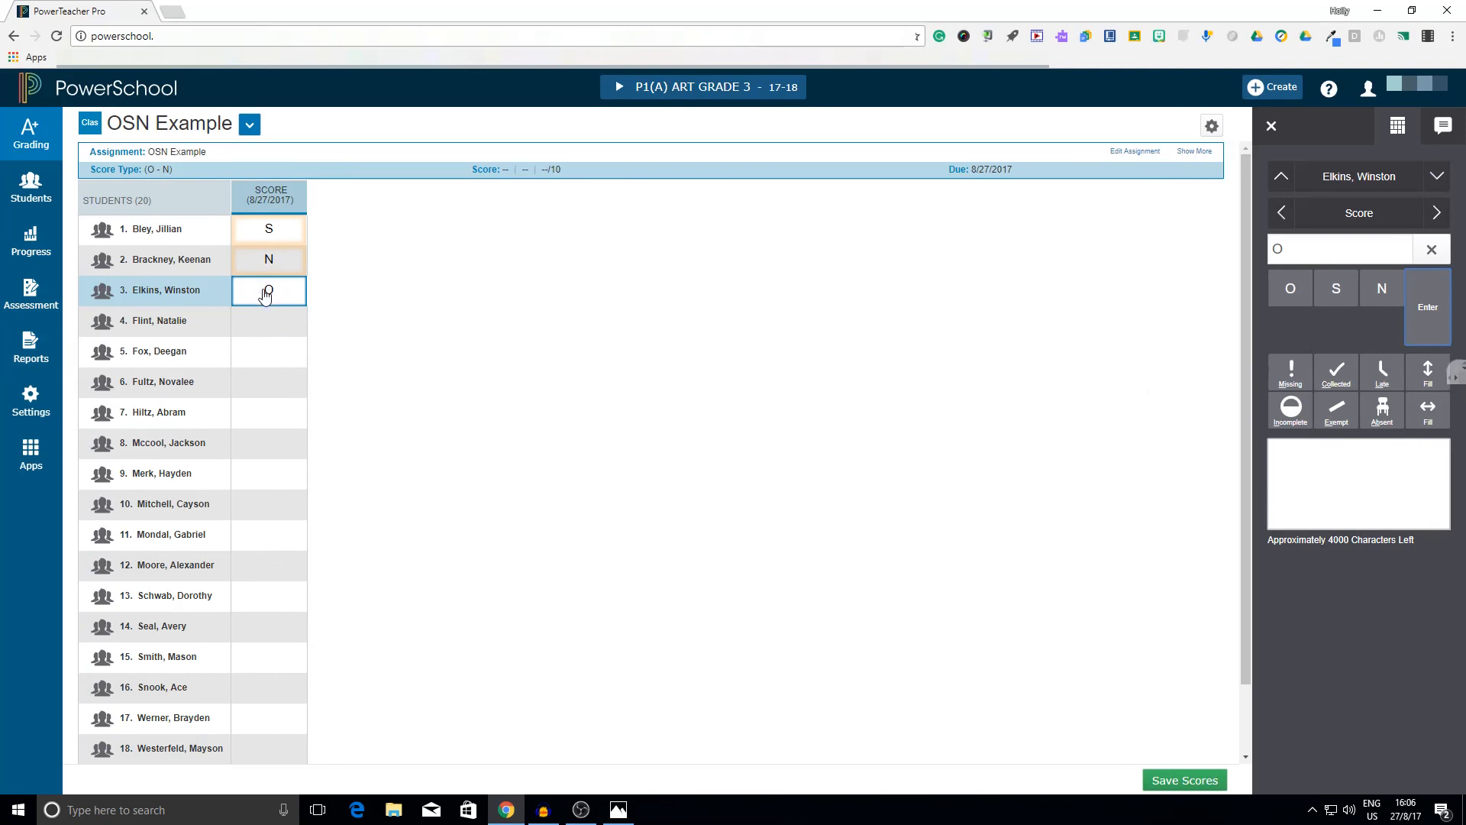
Fill the remaining students' empty scores with O and save the scores
left_click(1424, 373)
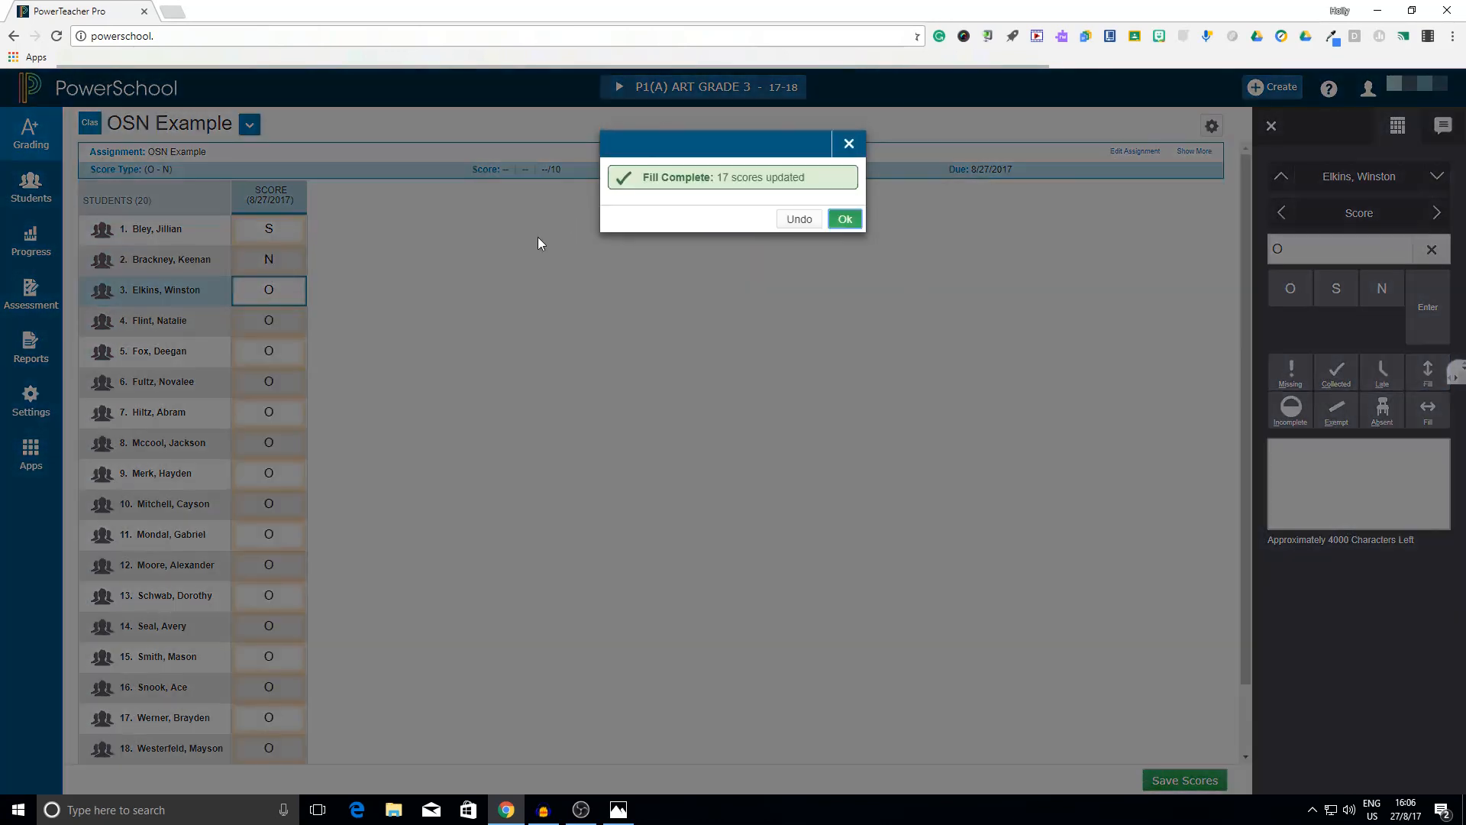
left_click(844, 219)
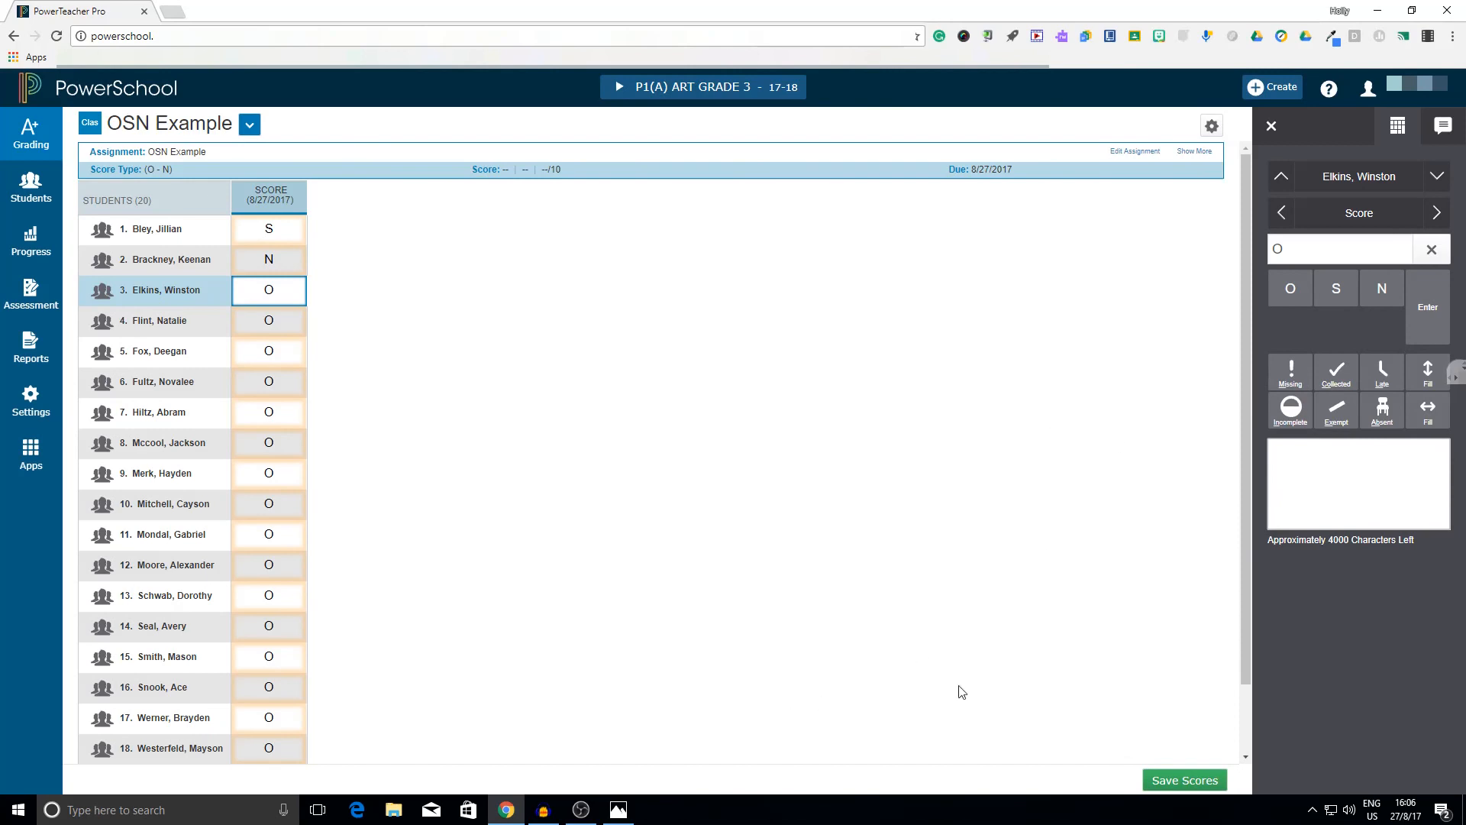
left_click(1218, 775)
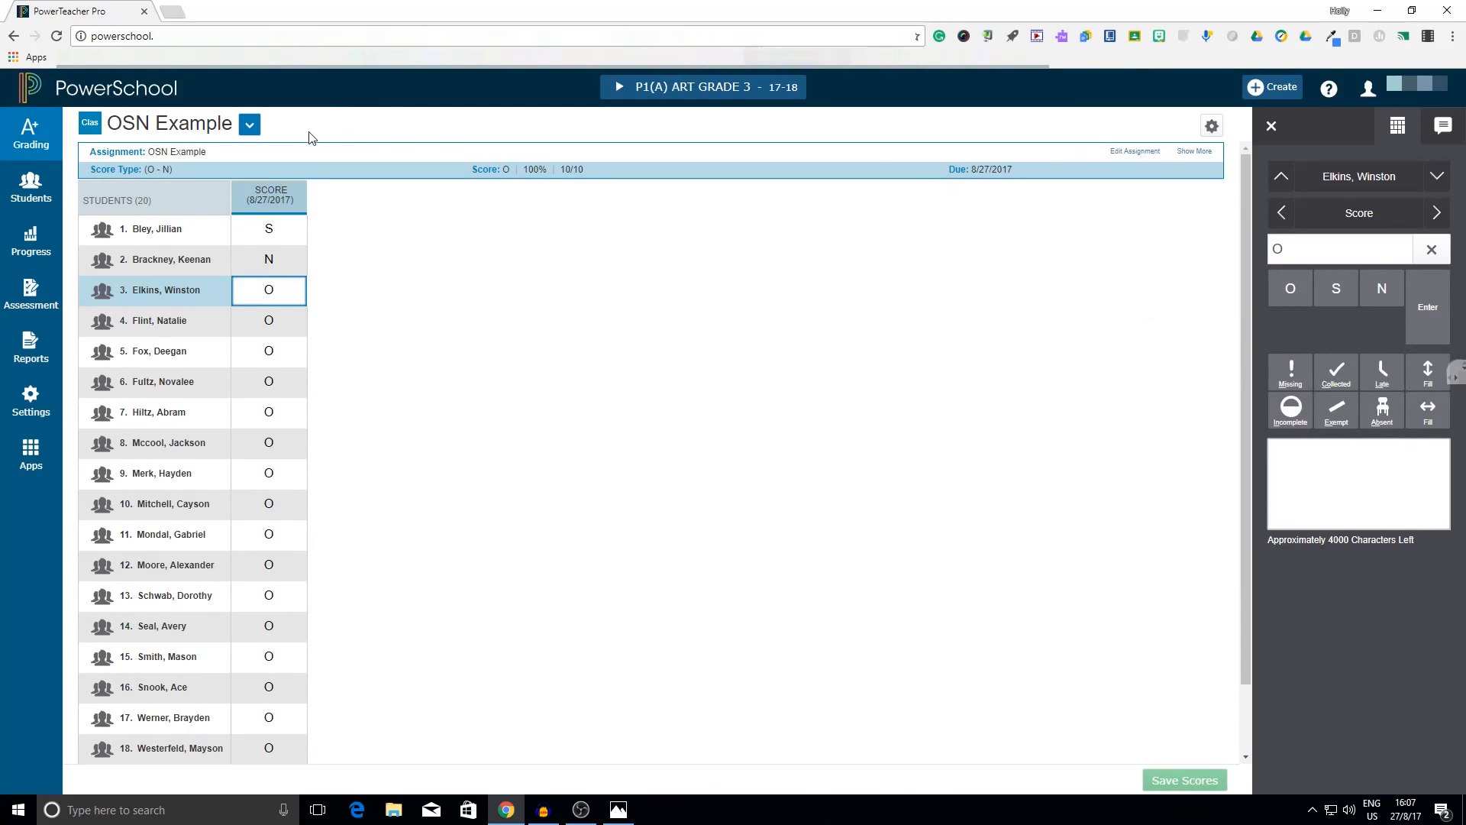
Return to the assignments list and switch to Photos to check the cutoffs and grade values in Grade Scales.png
left_click(30, 136)
left_click(123, 163)
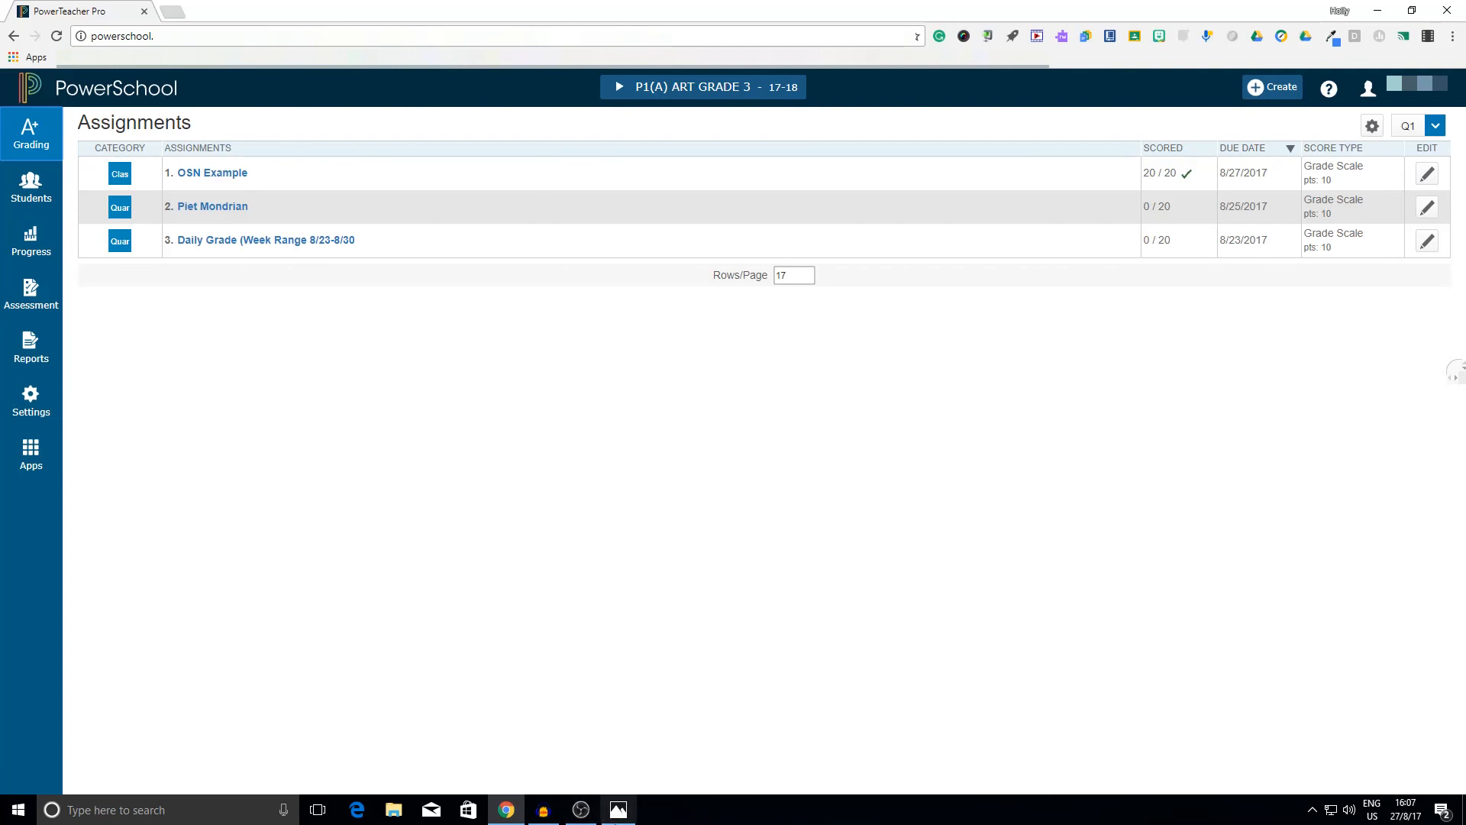
left_click(619, 810)
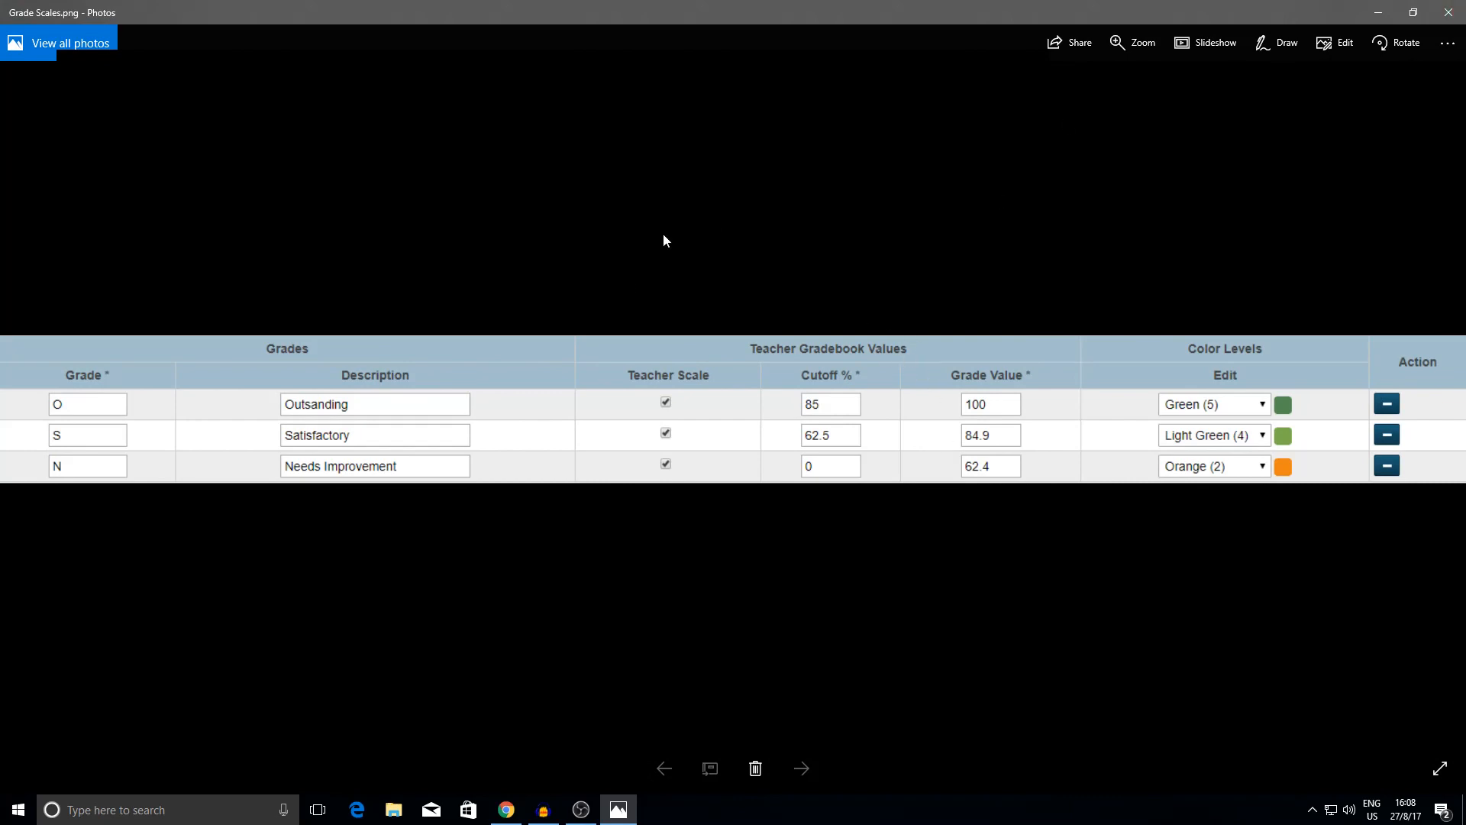
left_click(1380, 14)
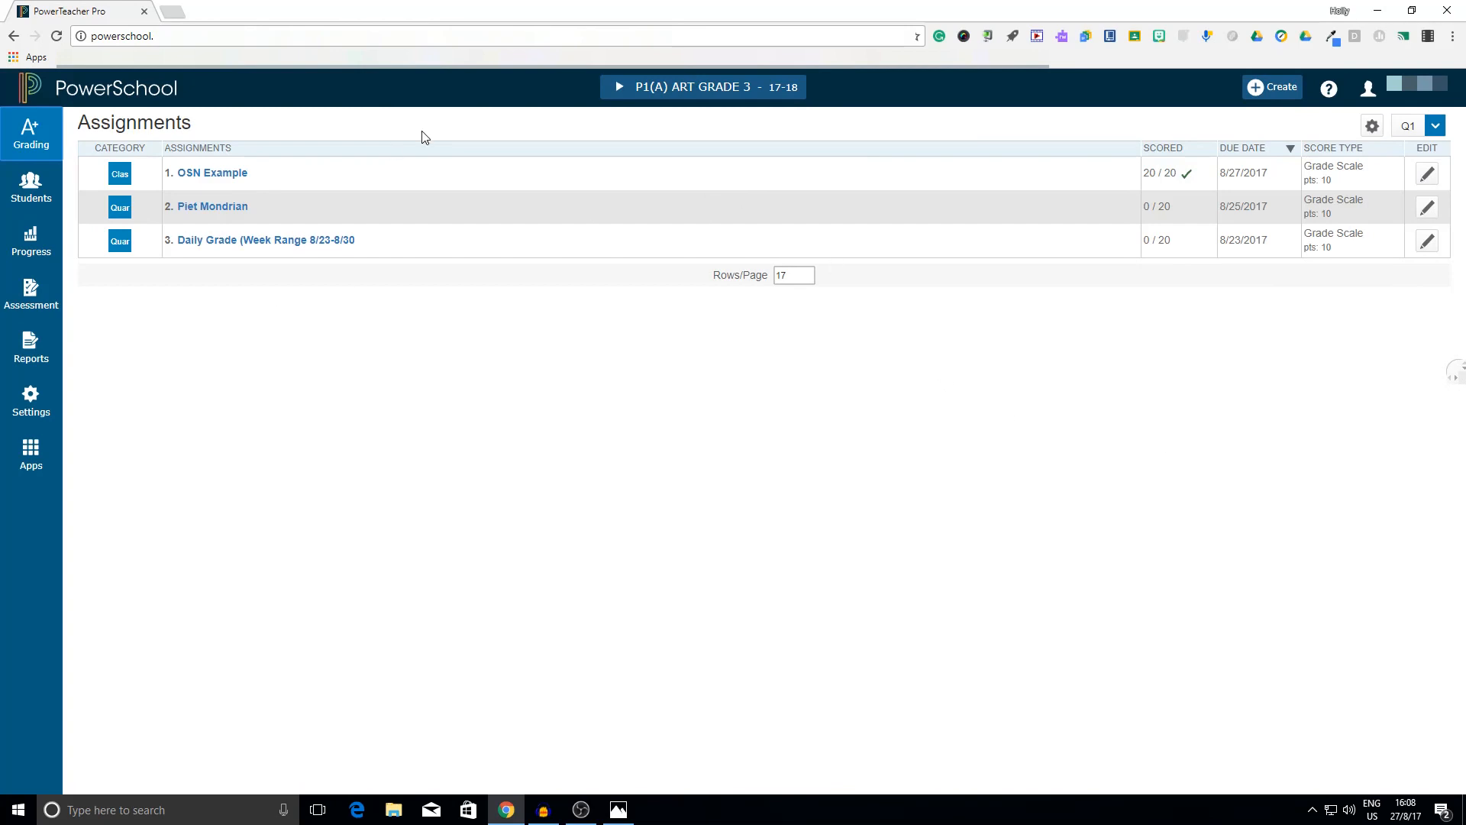
Start a new points-based assignment named "Points Example" in the Classwork category, with score entry points set to 20
left_click(1273, 87)
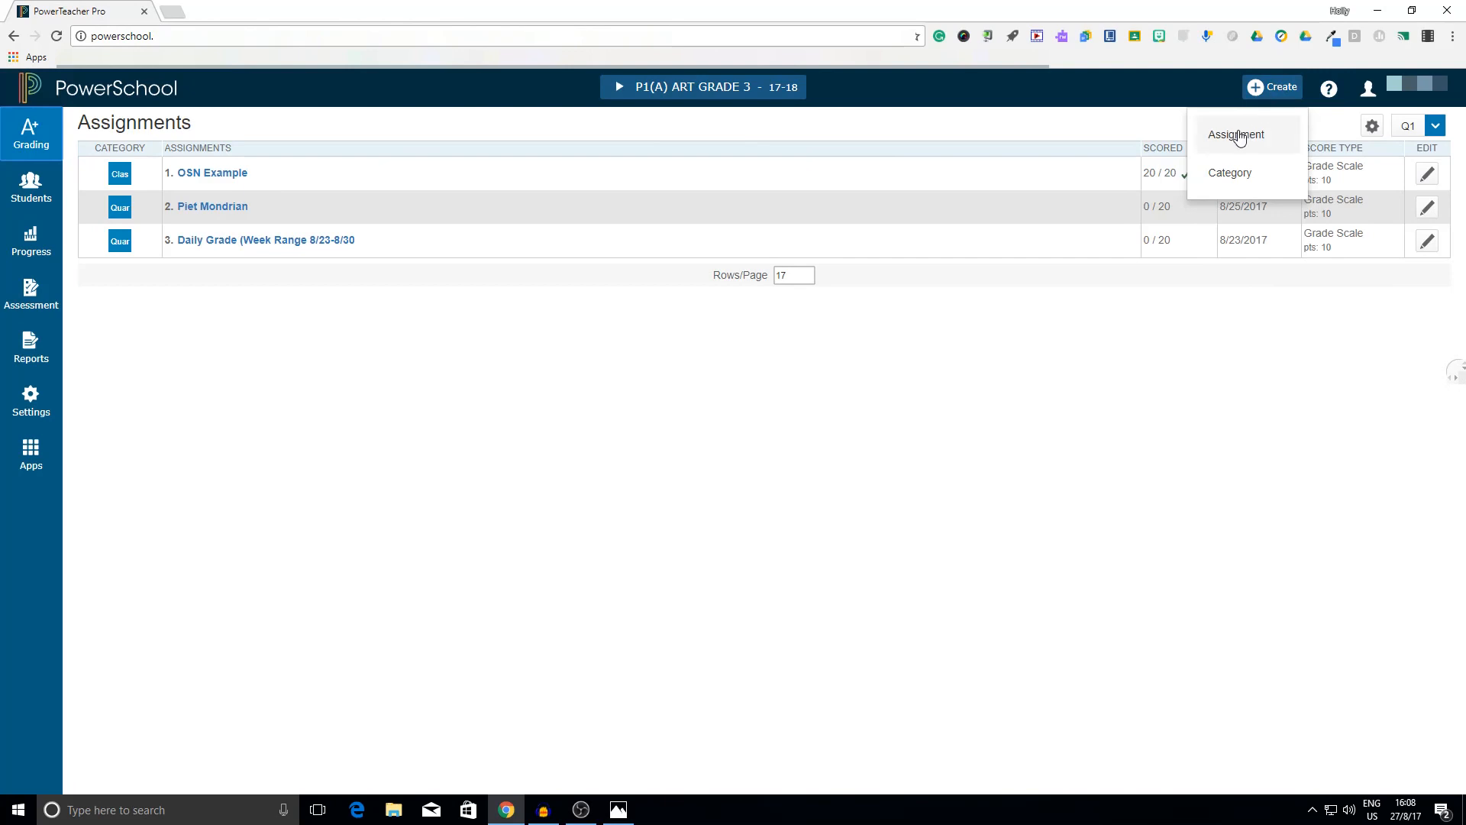
left_click(1236, 135)
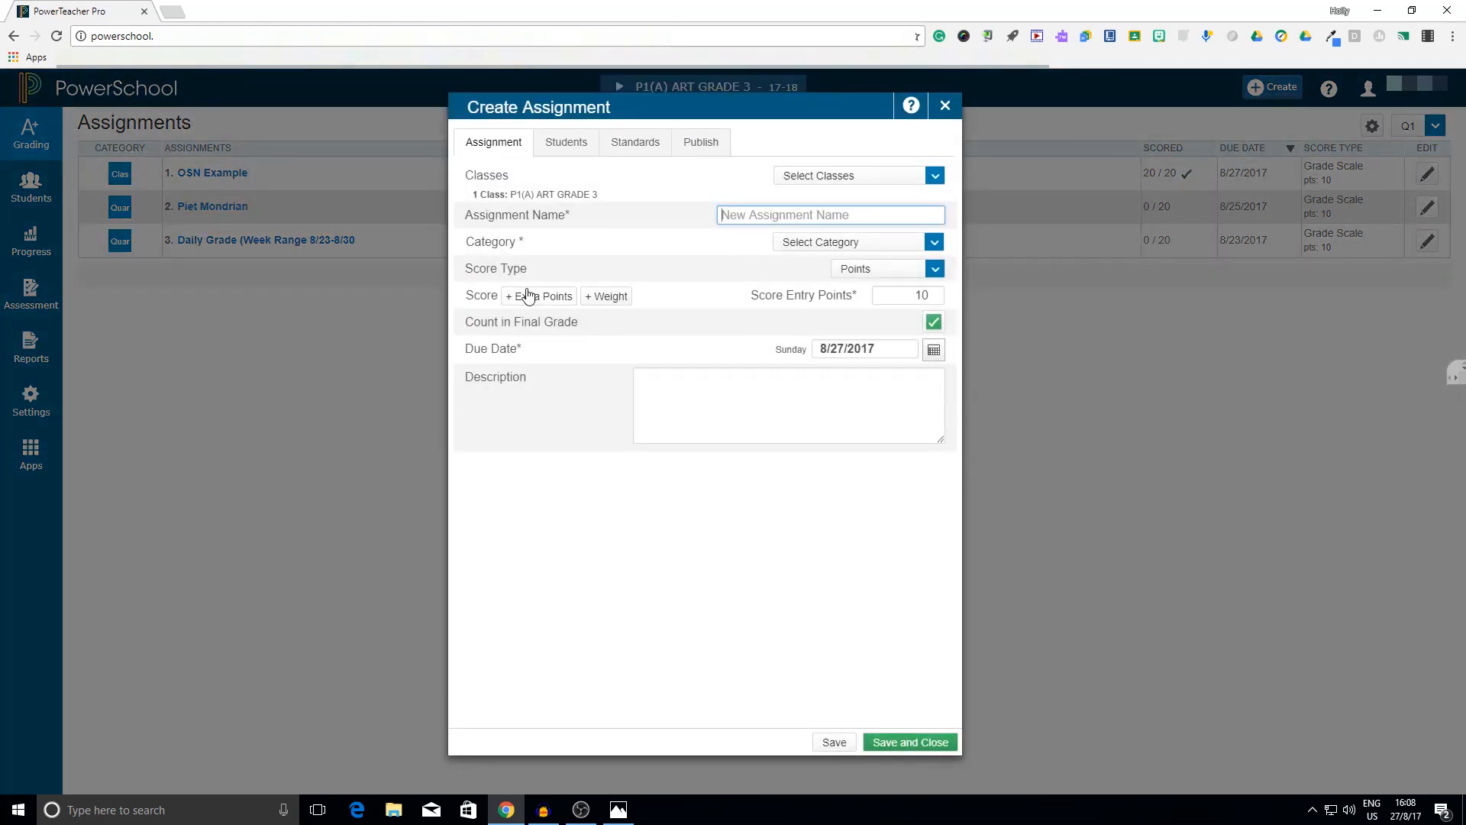
type("Points Ex")
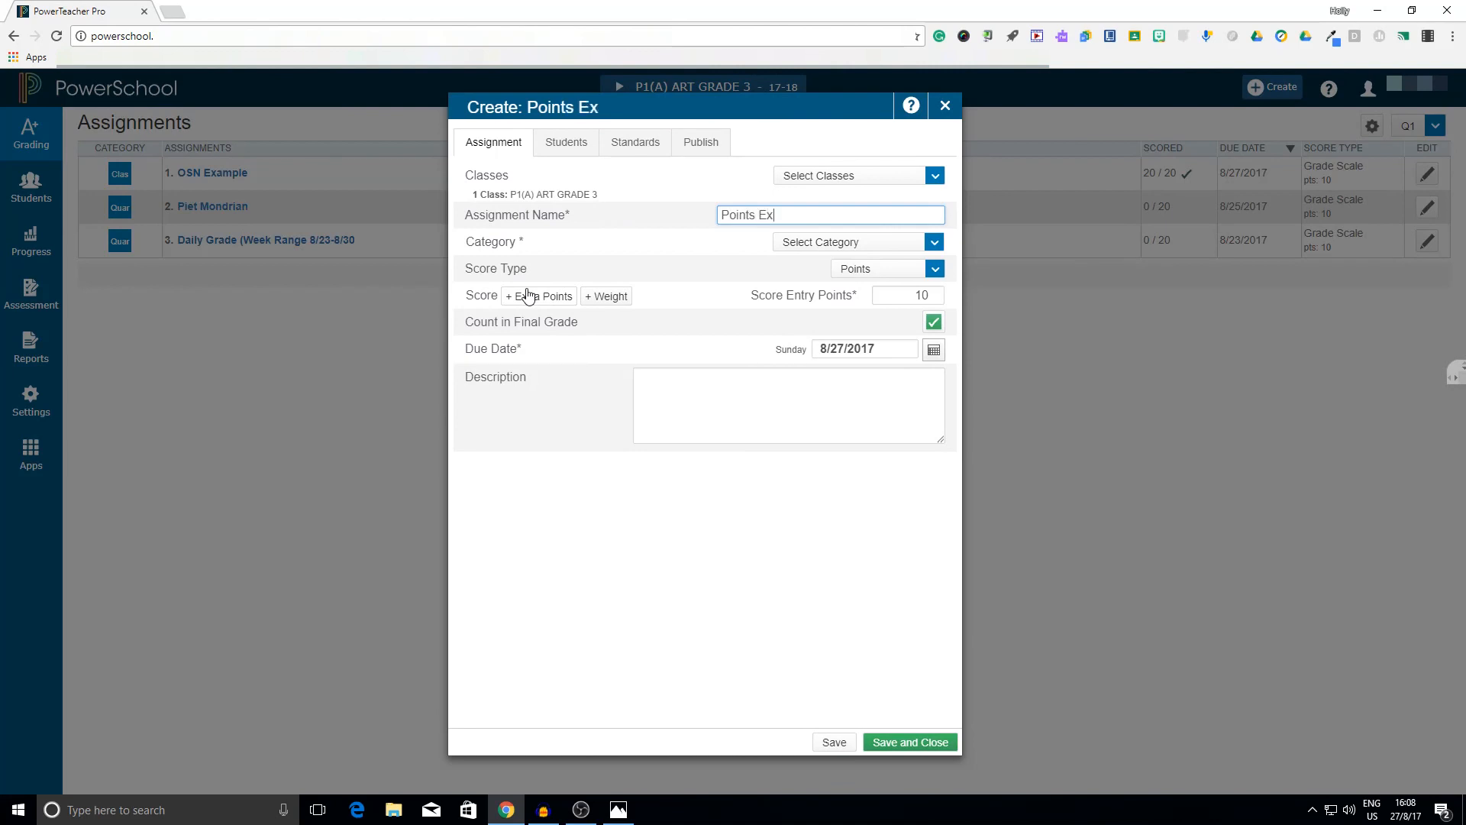
type("ample")
left_click(843, 246)
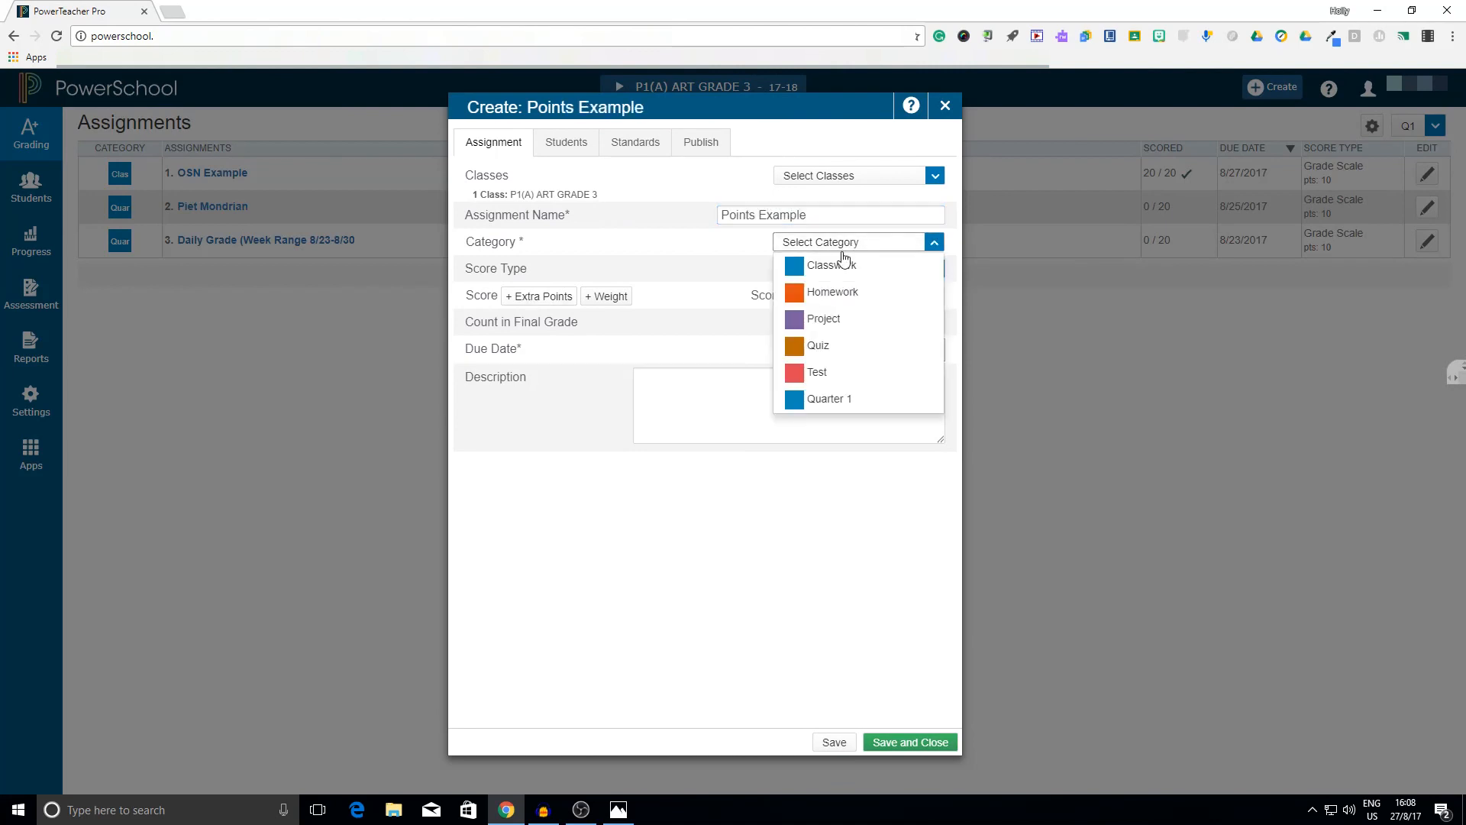
left_click(843, 264)
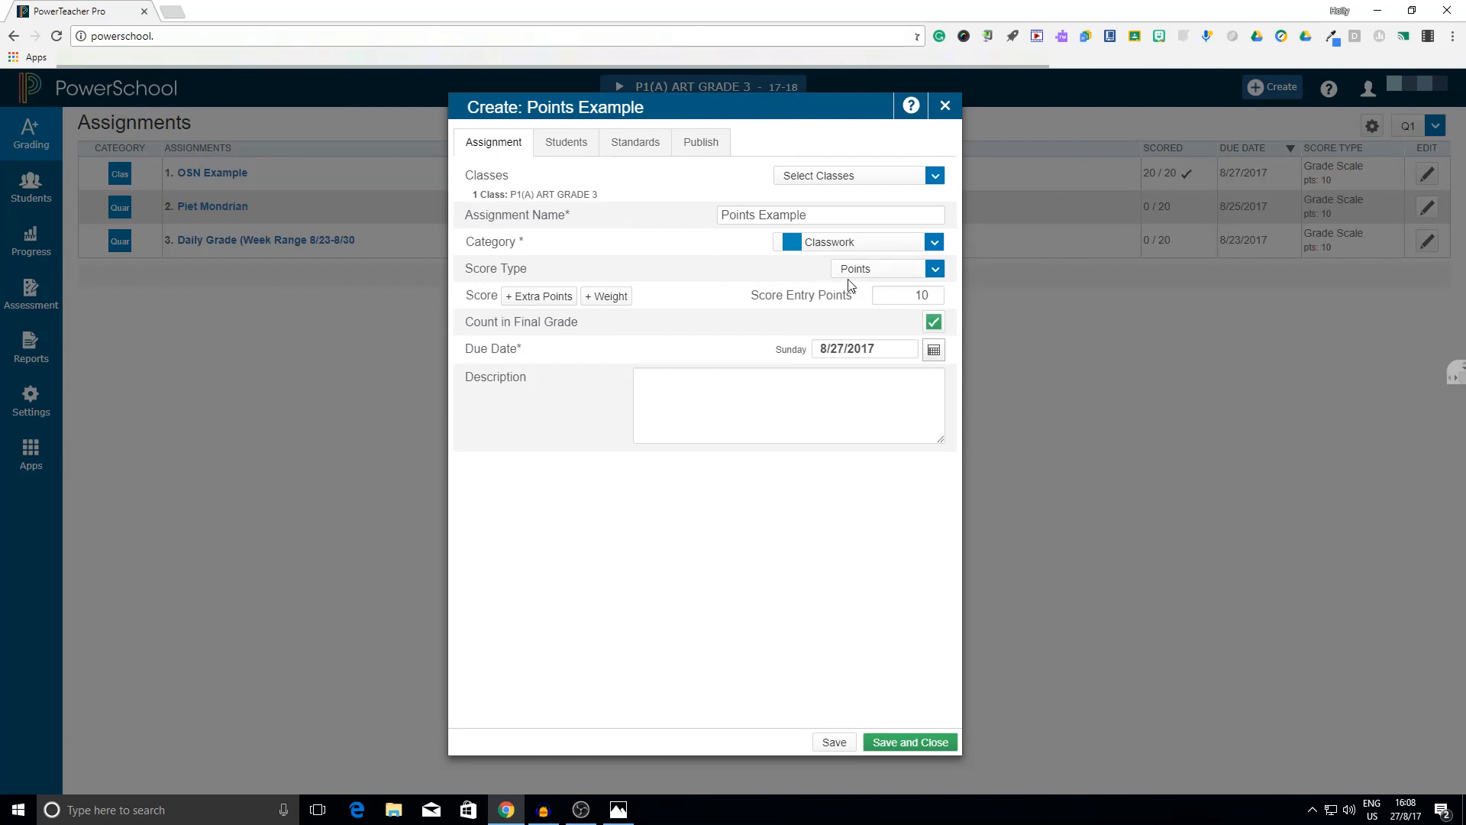
left_click(937, 293)
type("20")
left_click(766, 321)
Turn off publishing of the Points Example scores, and save and close the assignment
left_click(699, 144)
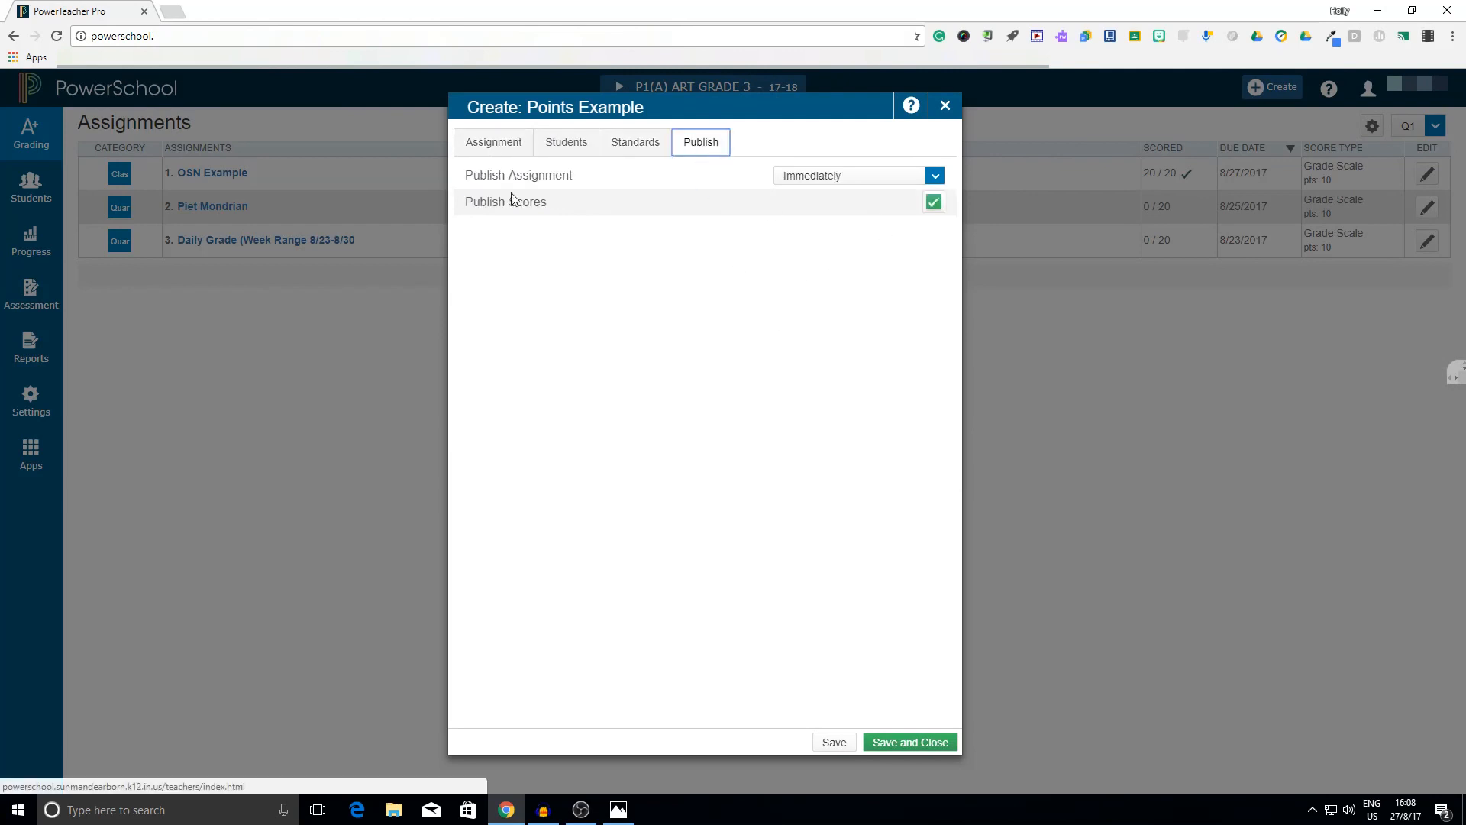
left_click(934, 202)
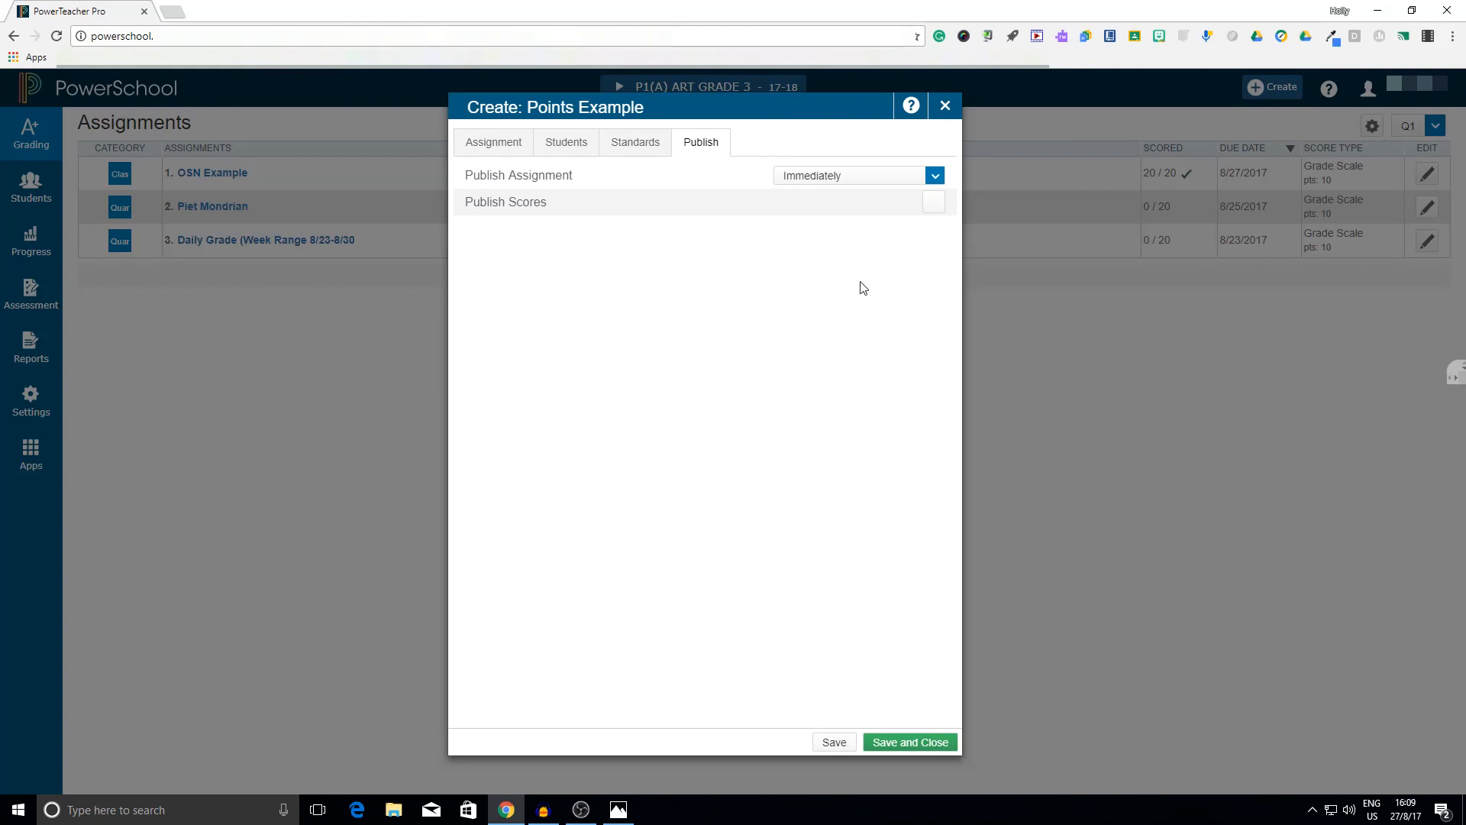
left_click(900, 745)
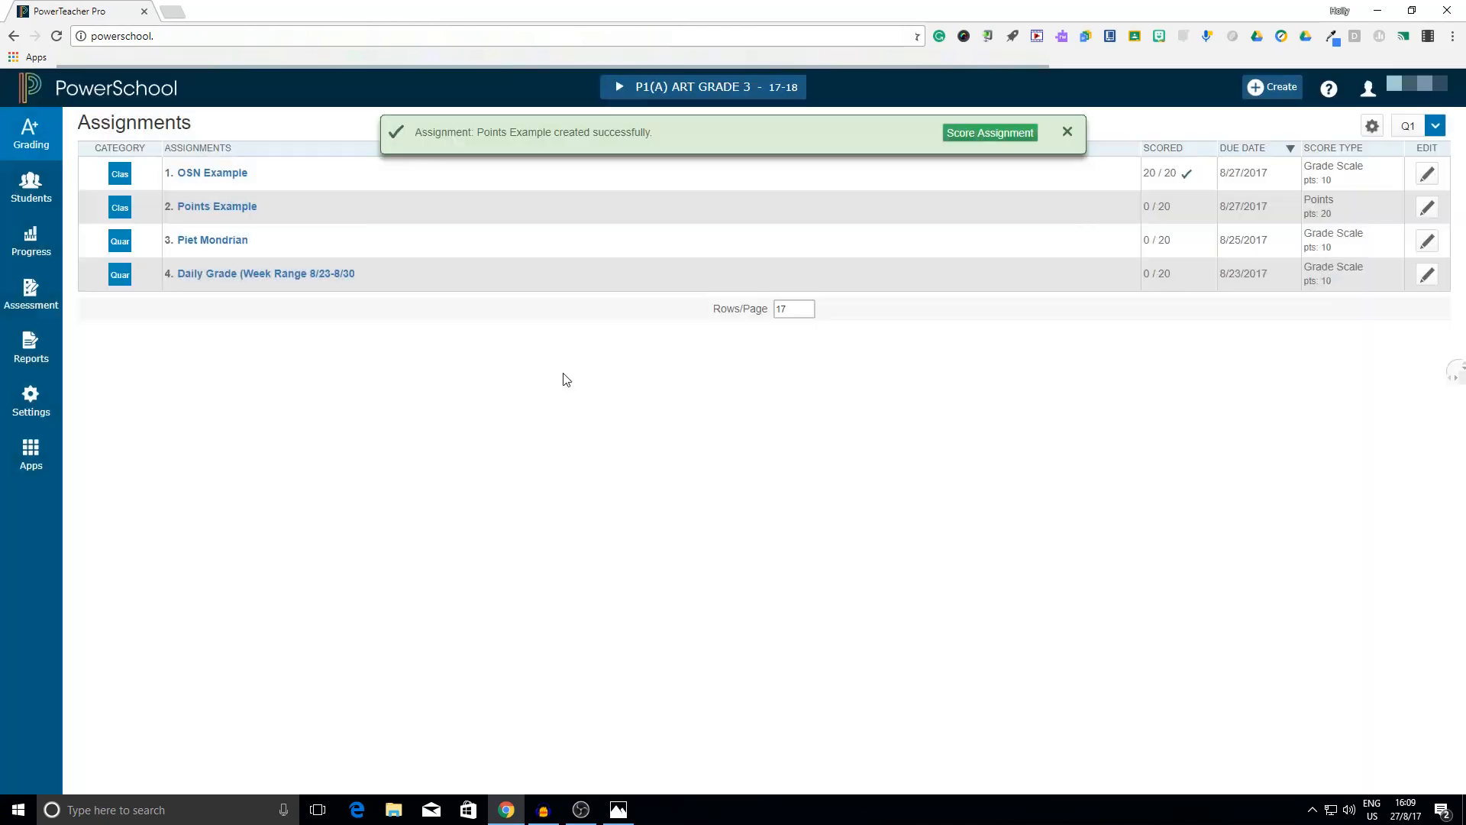
Open the Points Example assignment and enter scores of 18, 15, 13 and 10 for the first four students
left_click(217, 206)
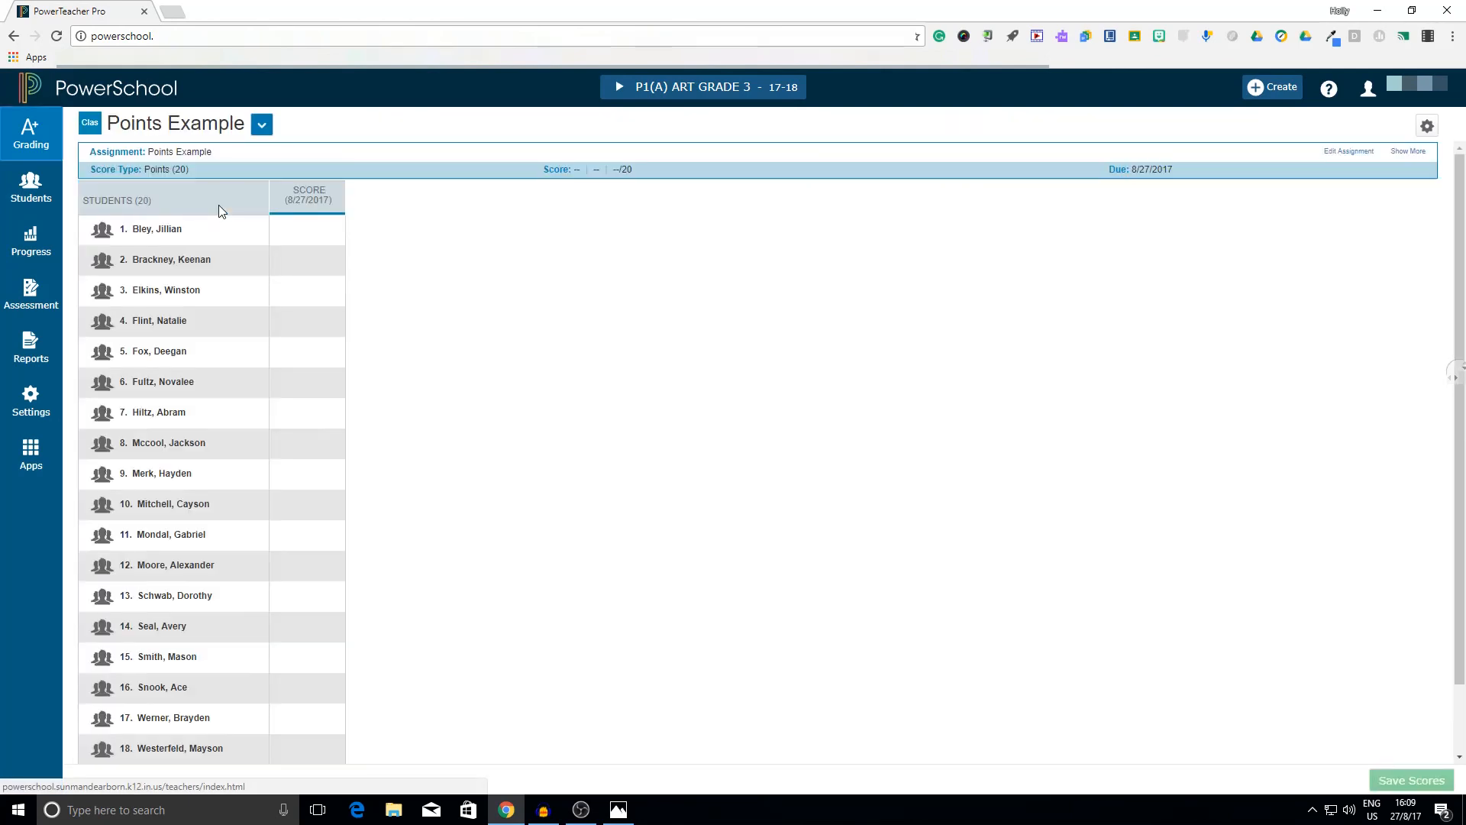
left_click(298, 235)
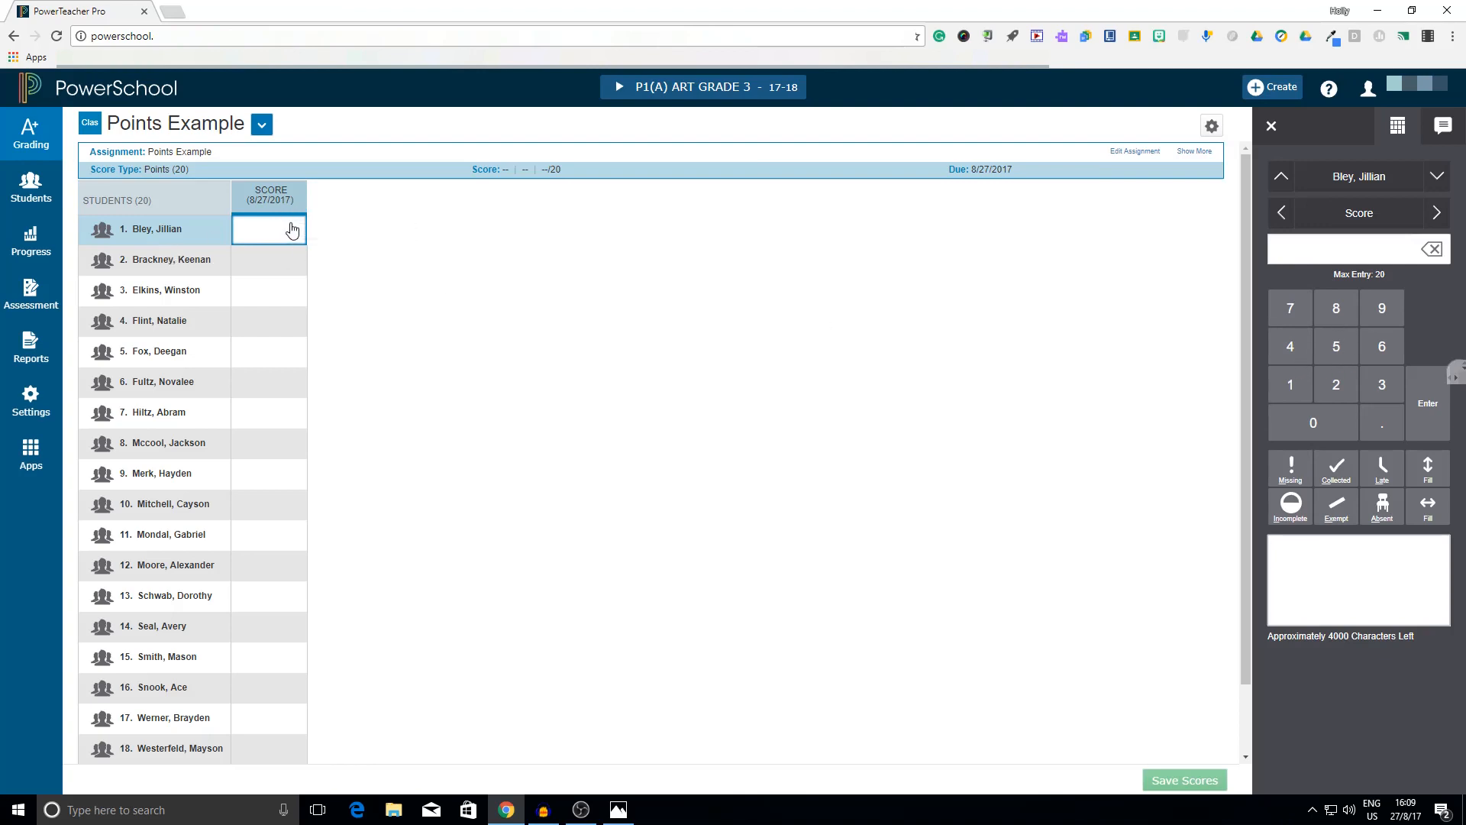
type("18")
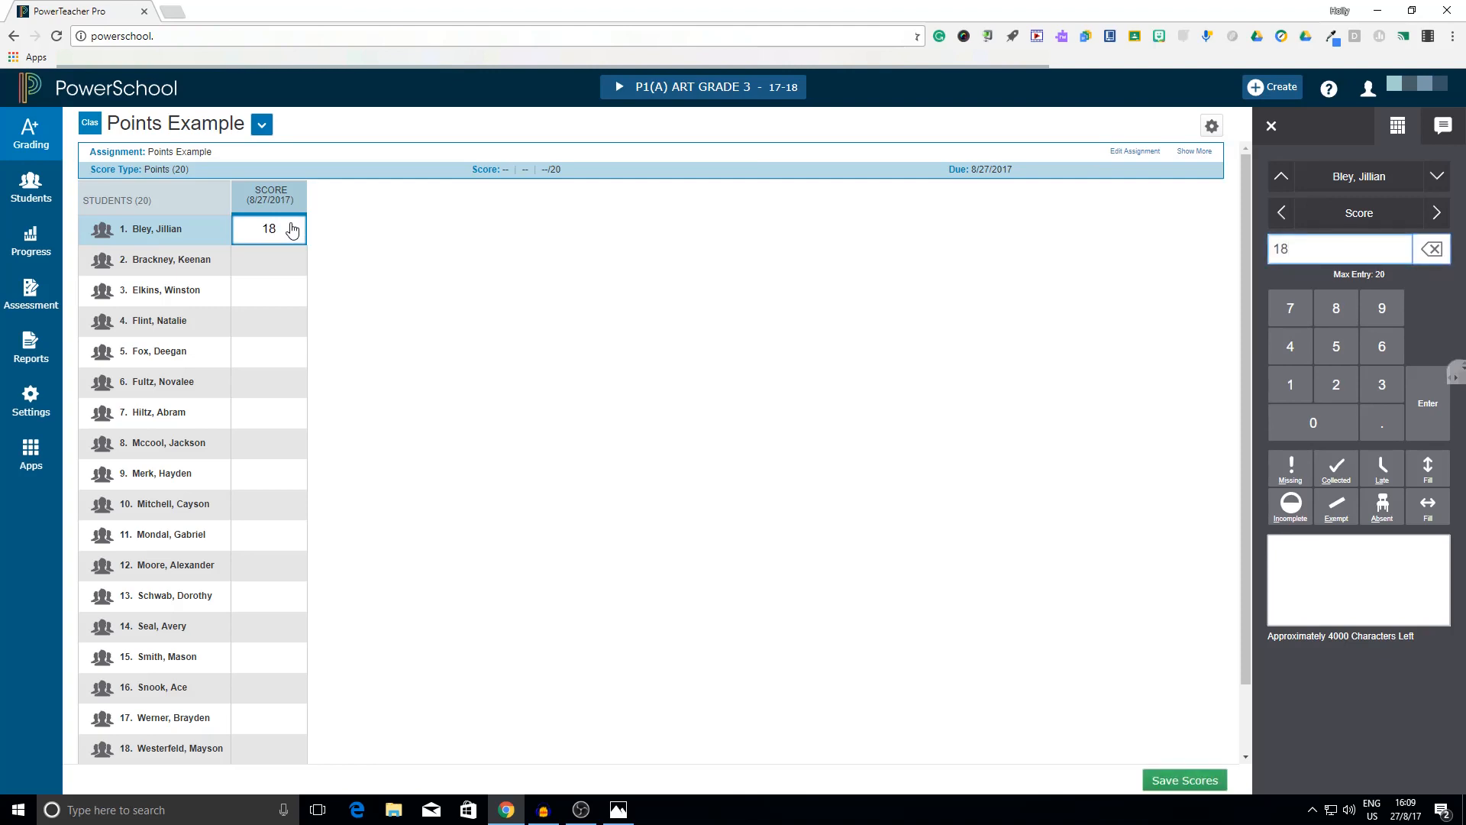
key("Return")
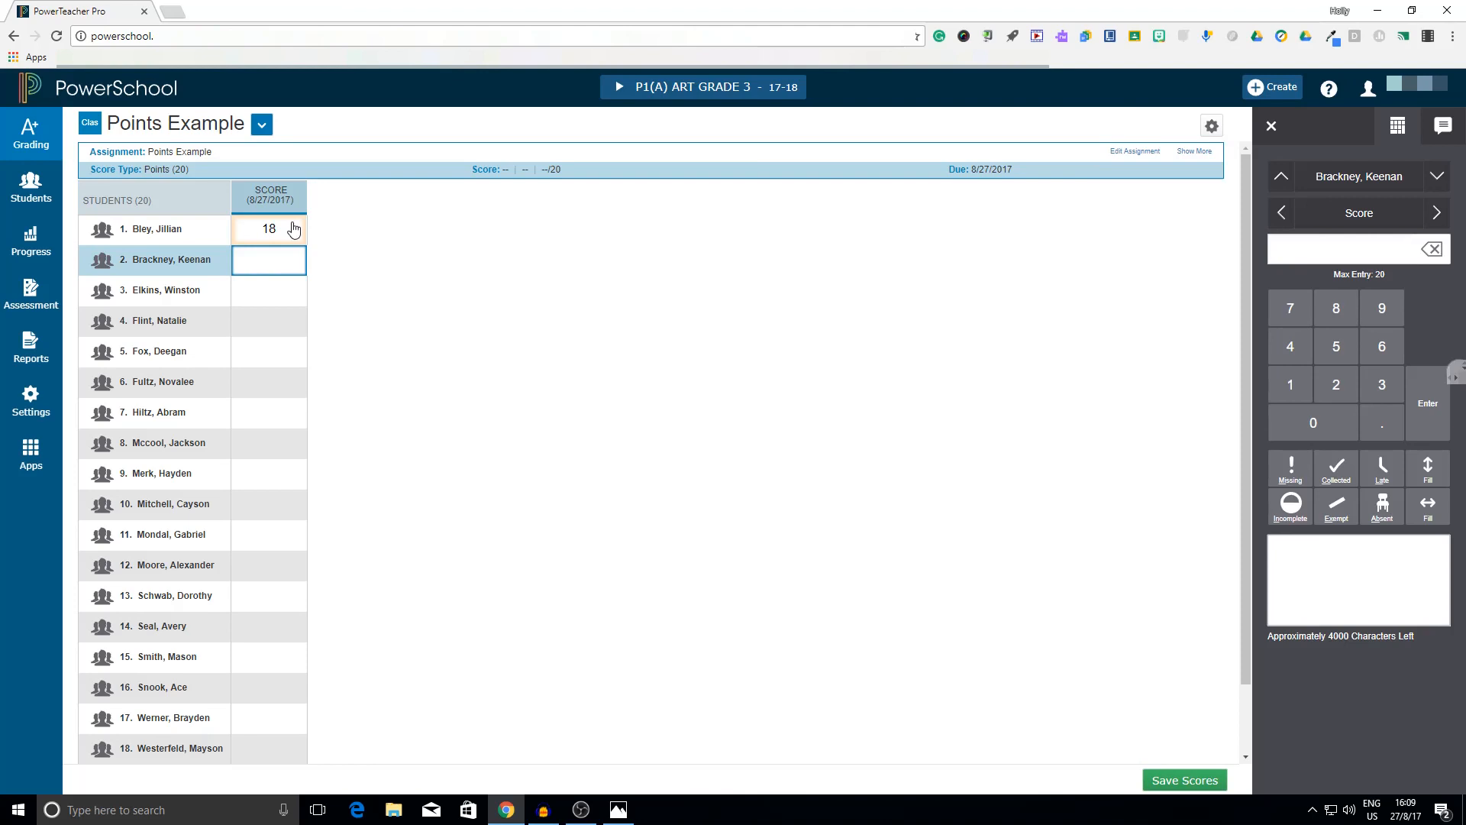
type("145")
key("BackSpace")
key("BackSpace")
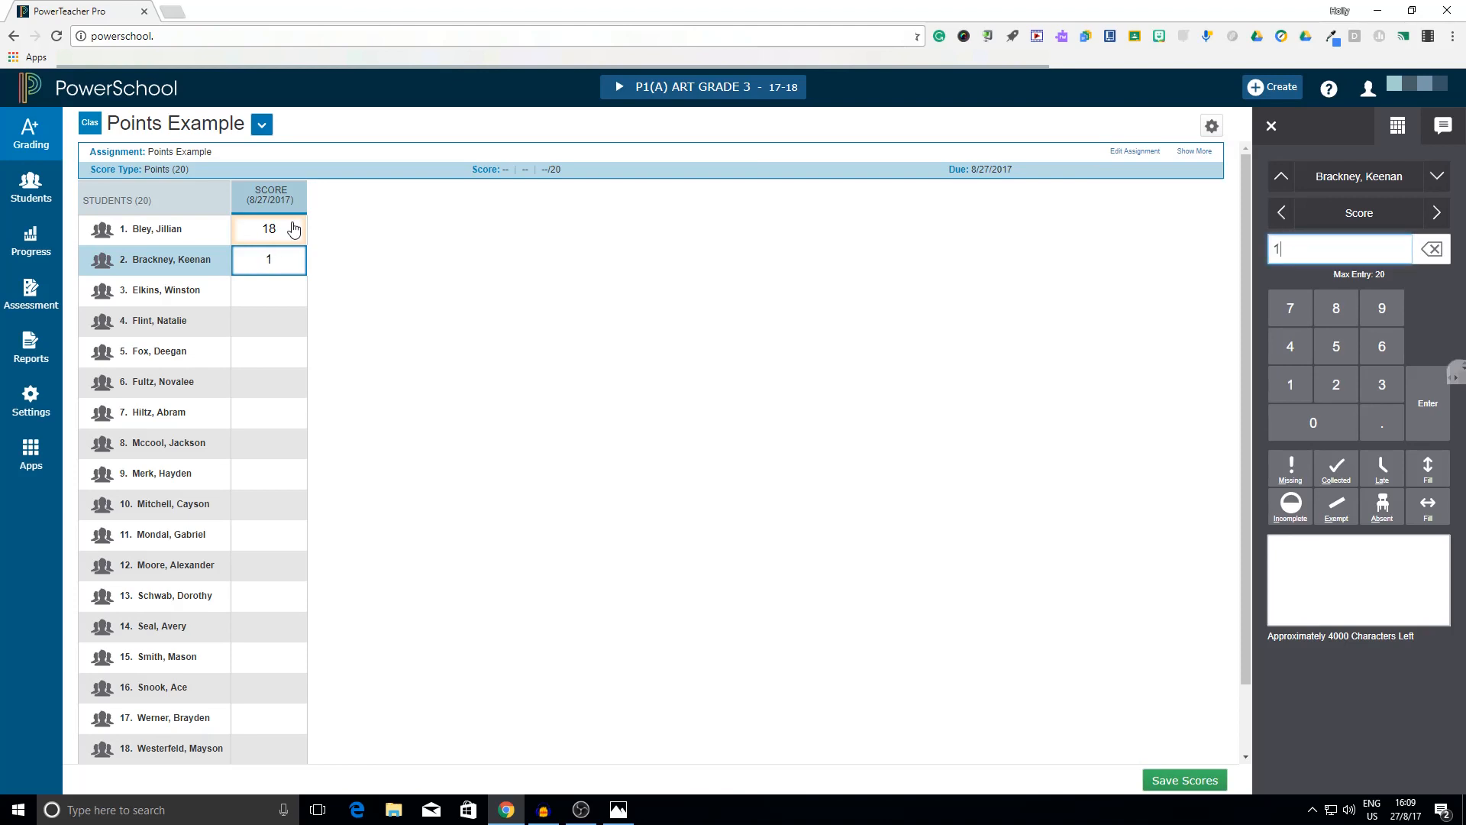
type("5")
key("Return")
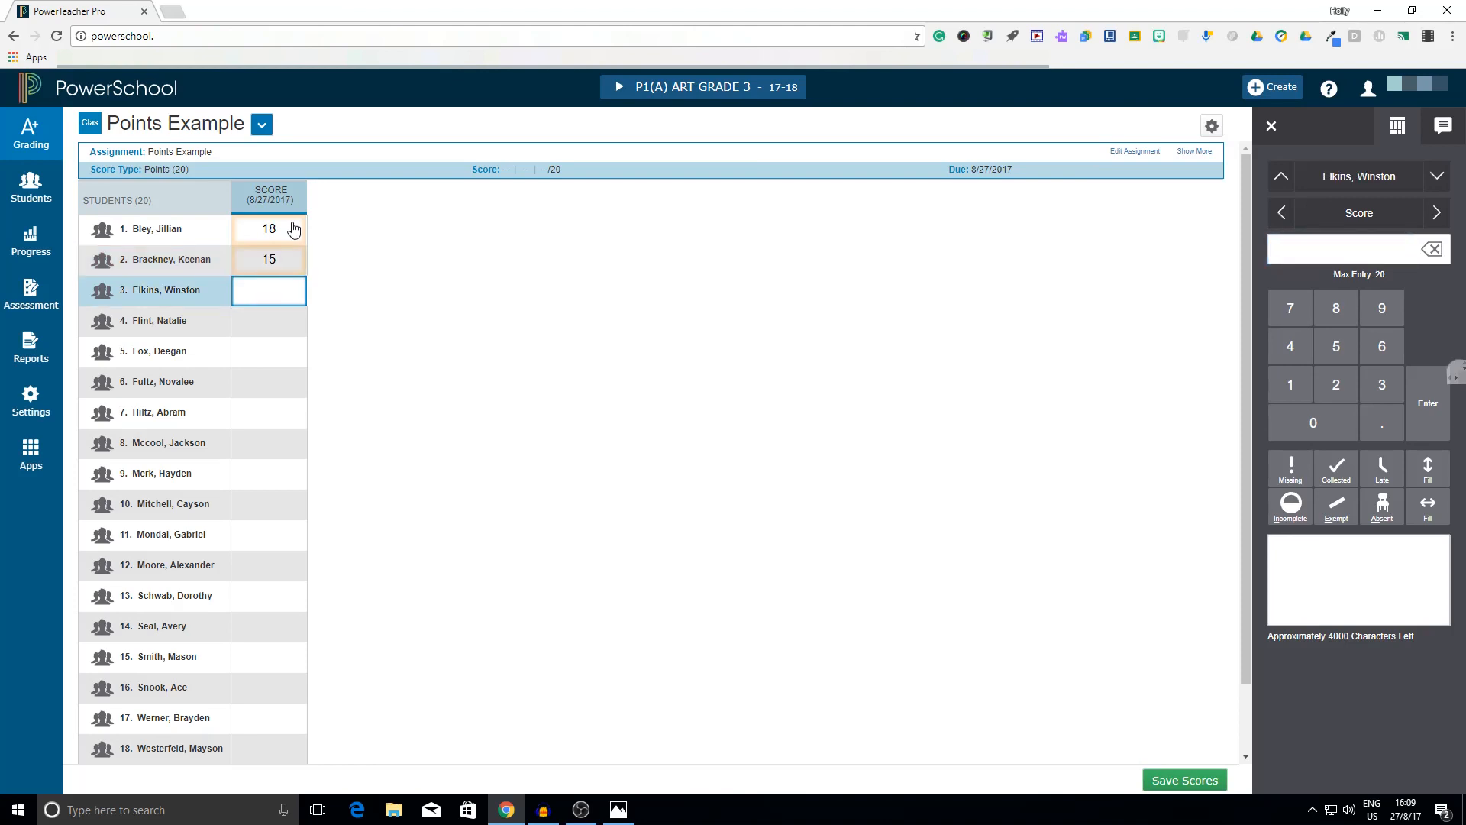
type("13")
key("Return")
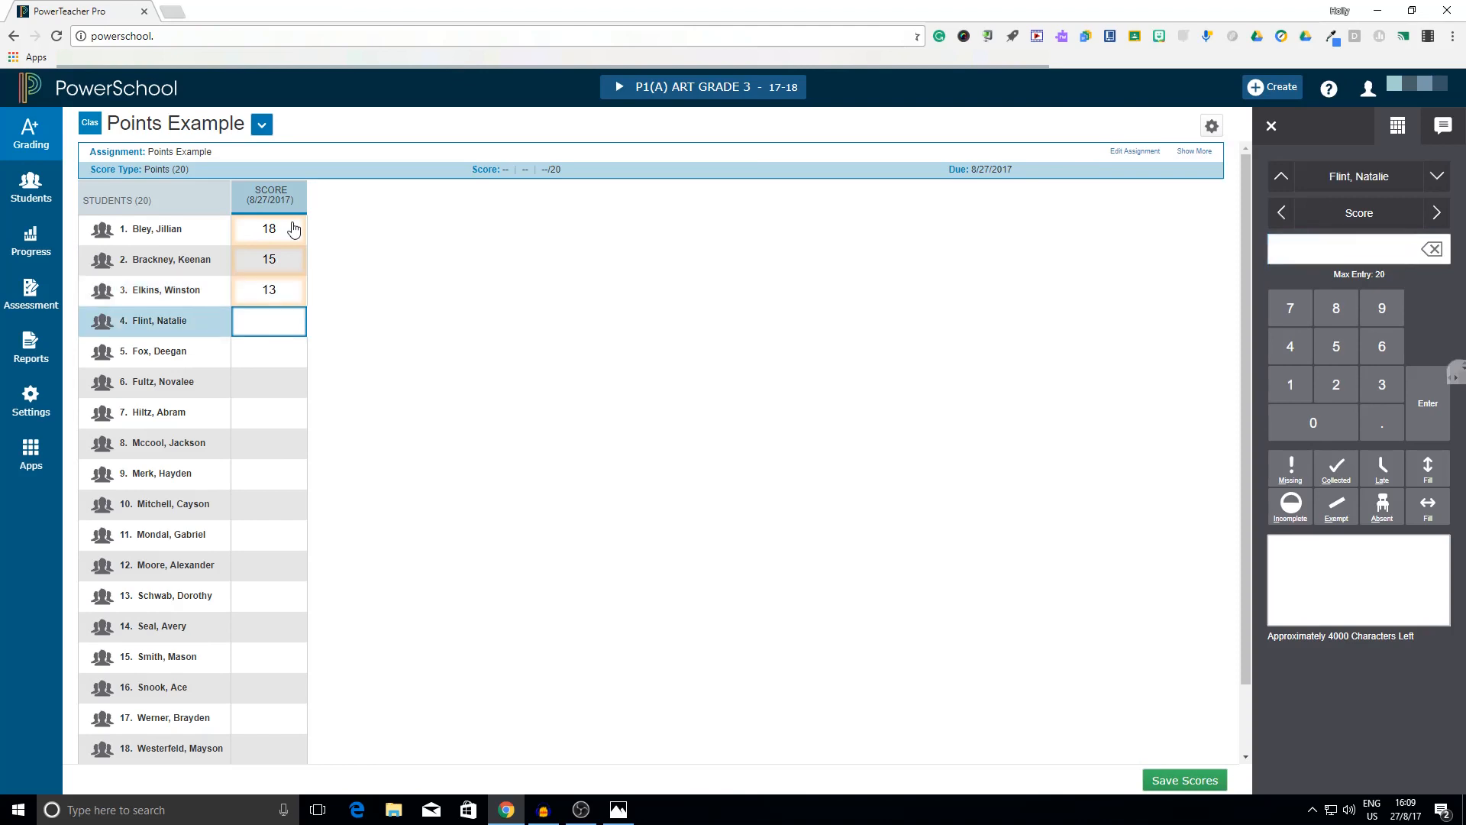
type("10")
key("Return")
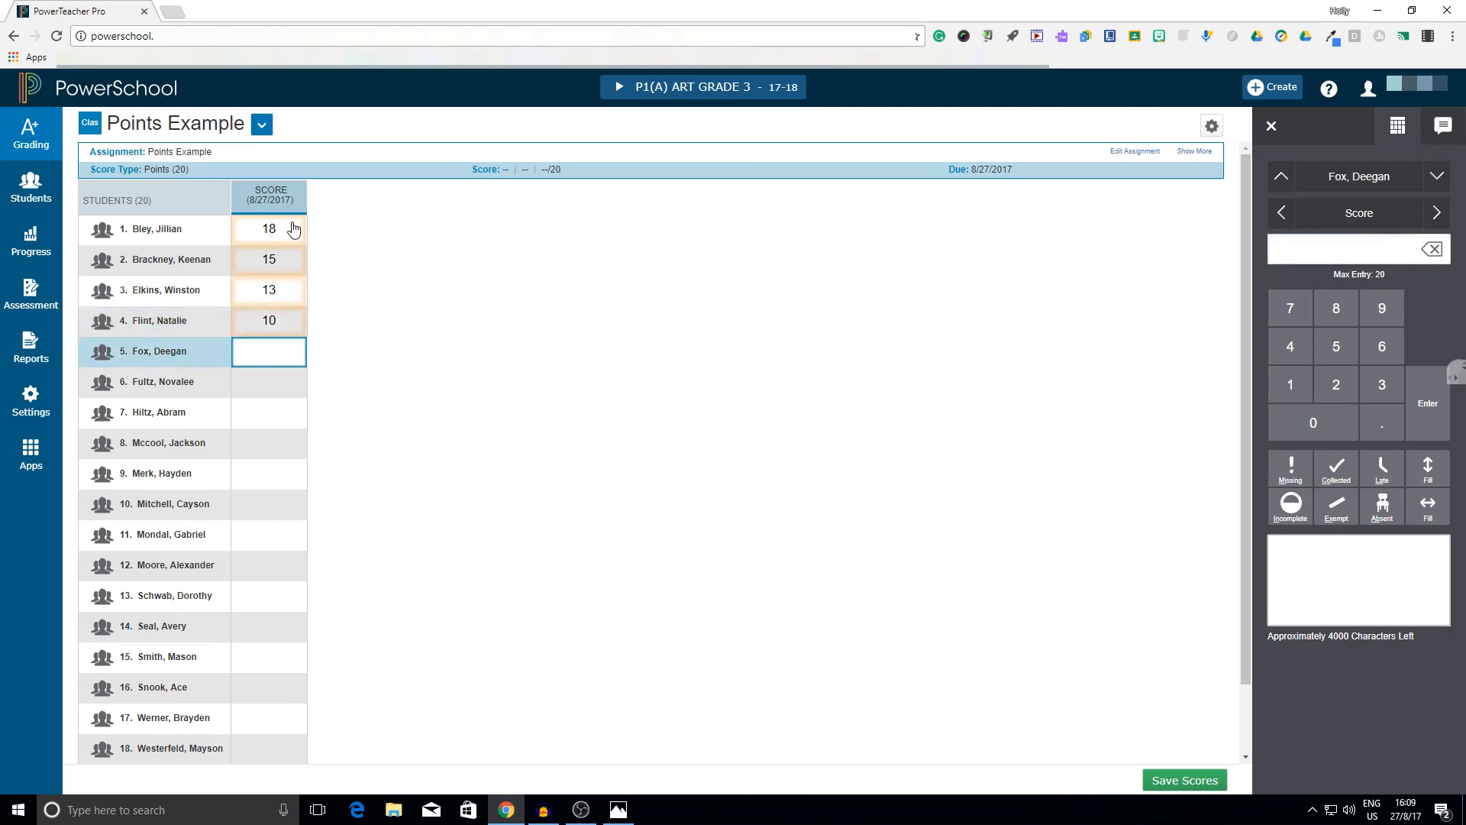
Score the fifth student 5, give the sixth student 20, fill the remaining students down with 20, and save the scores
type("5")
key("Return")
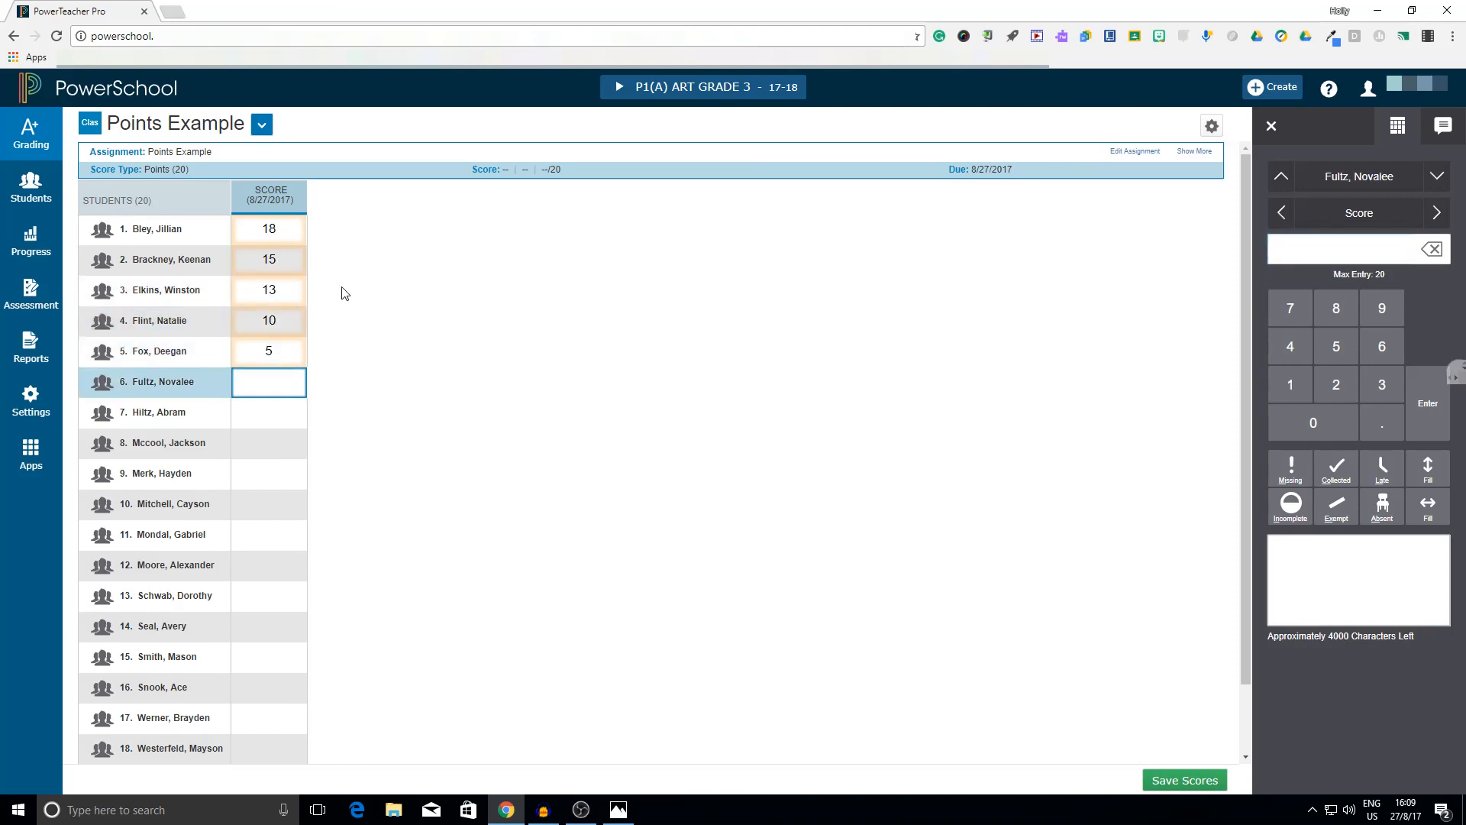
type("20")
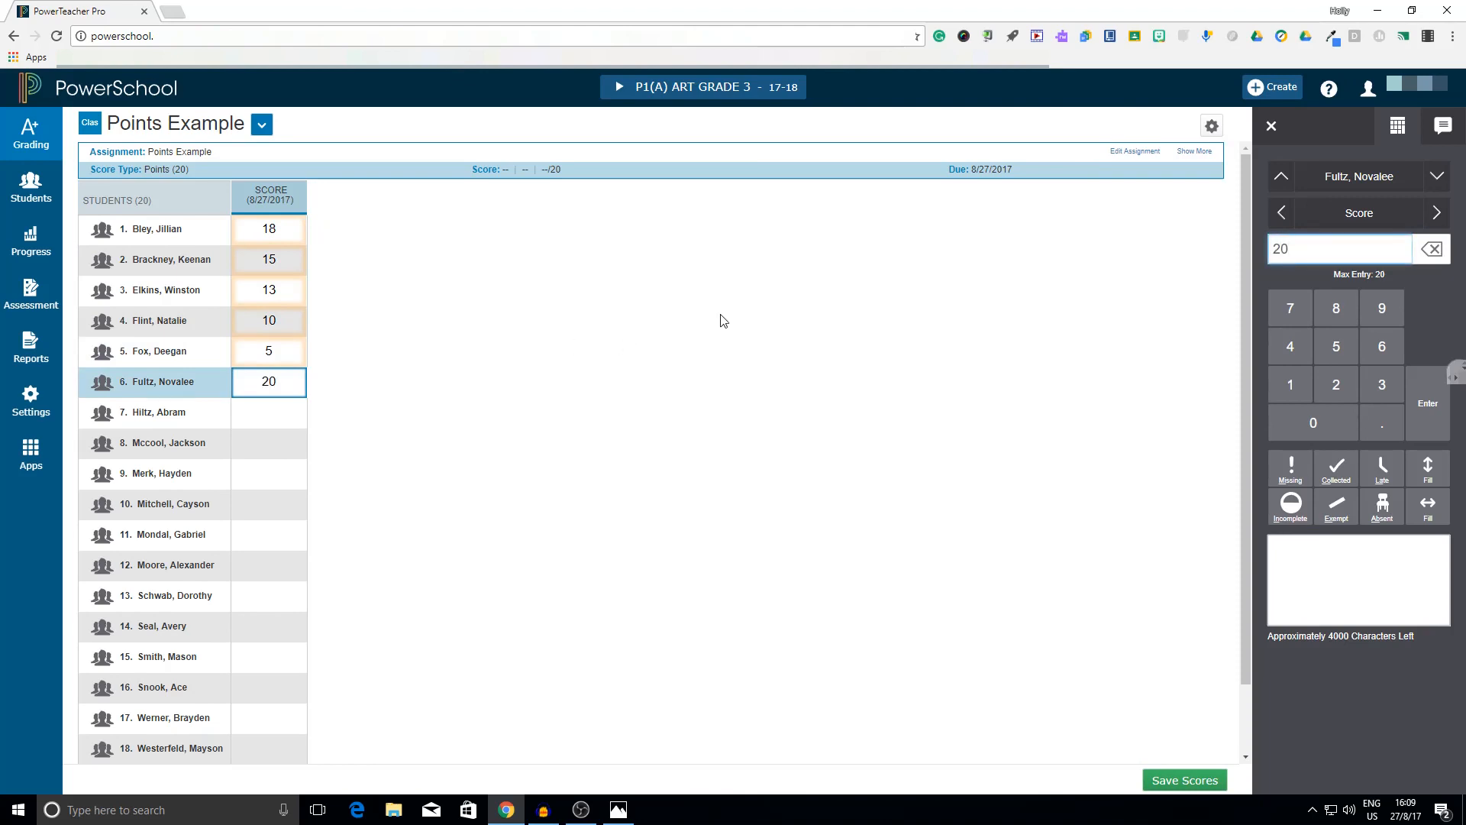
left_click(1428, 467)
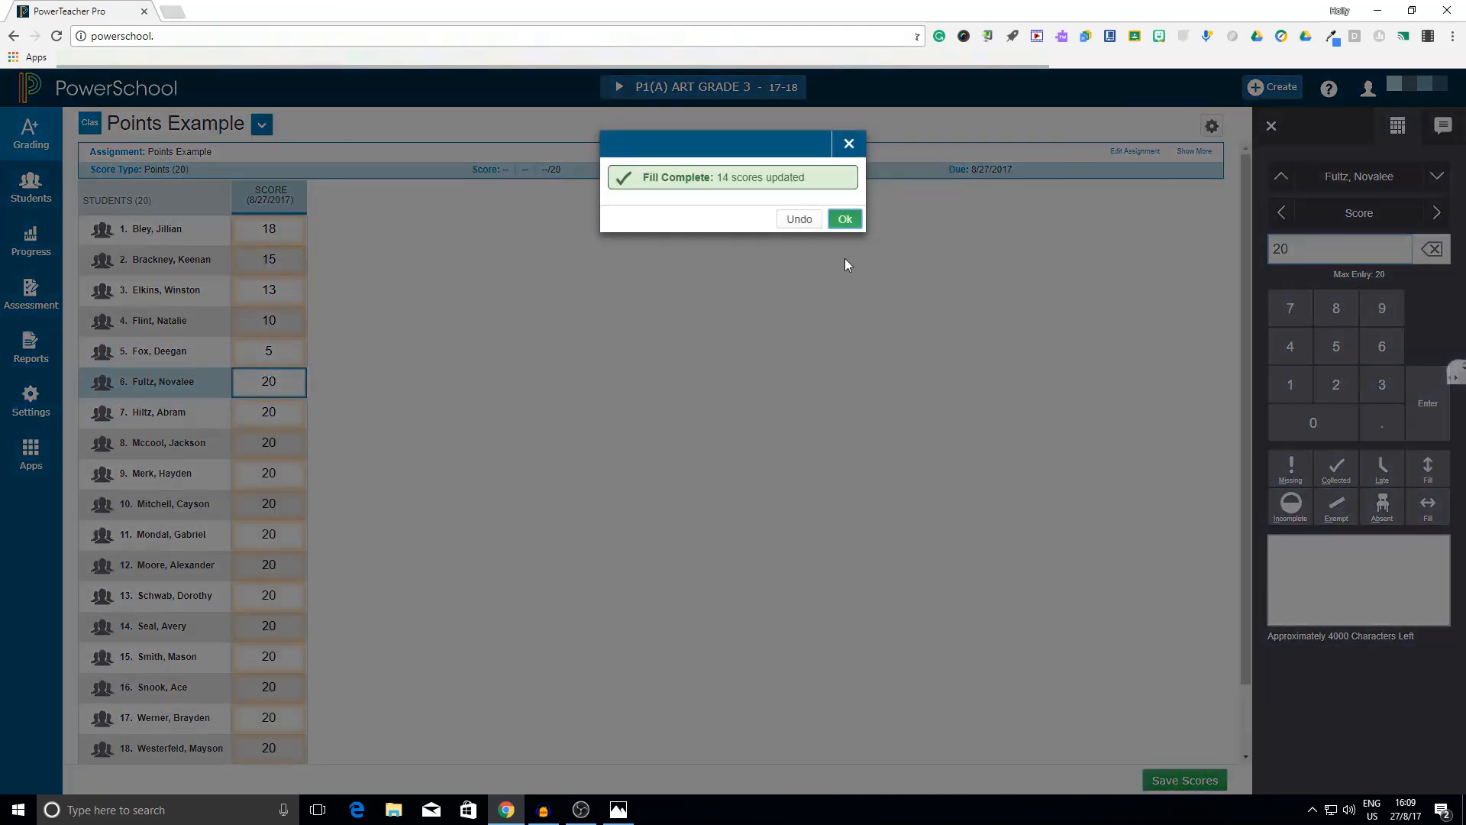
left_click(843, 215)
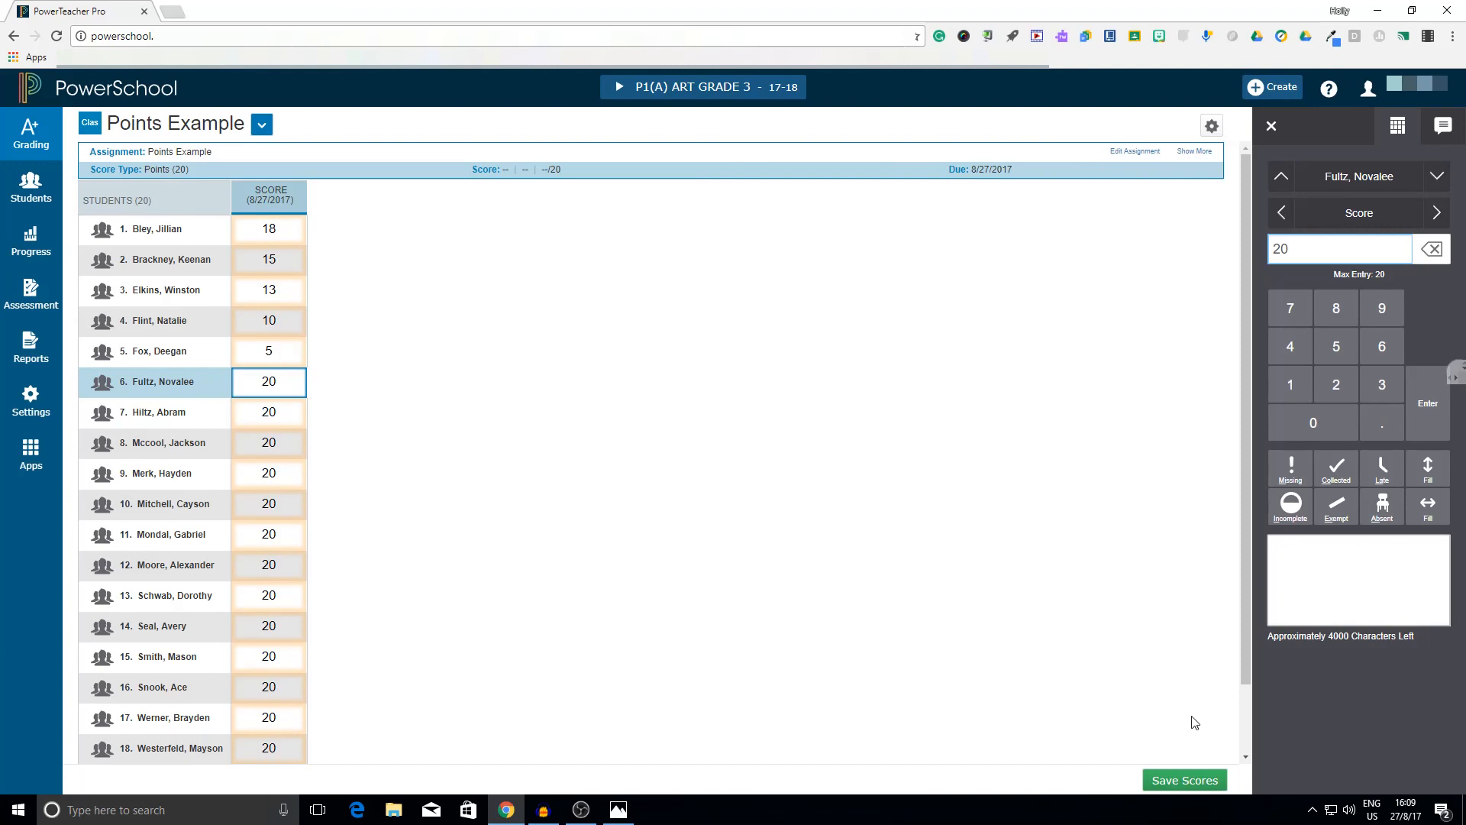
left_click(1191, 779)
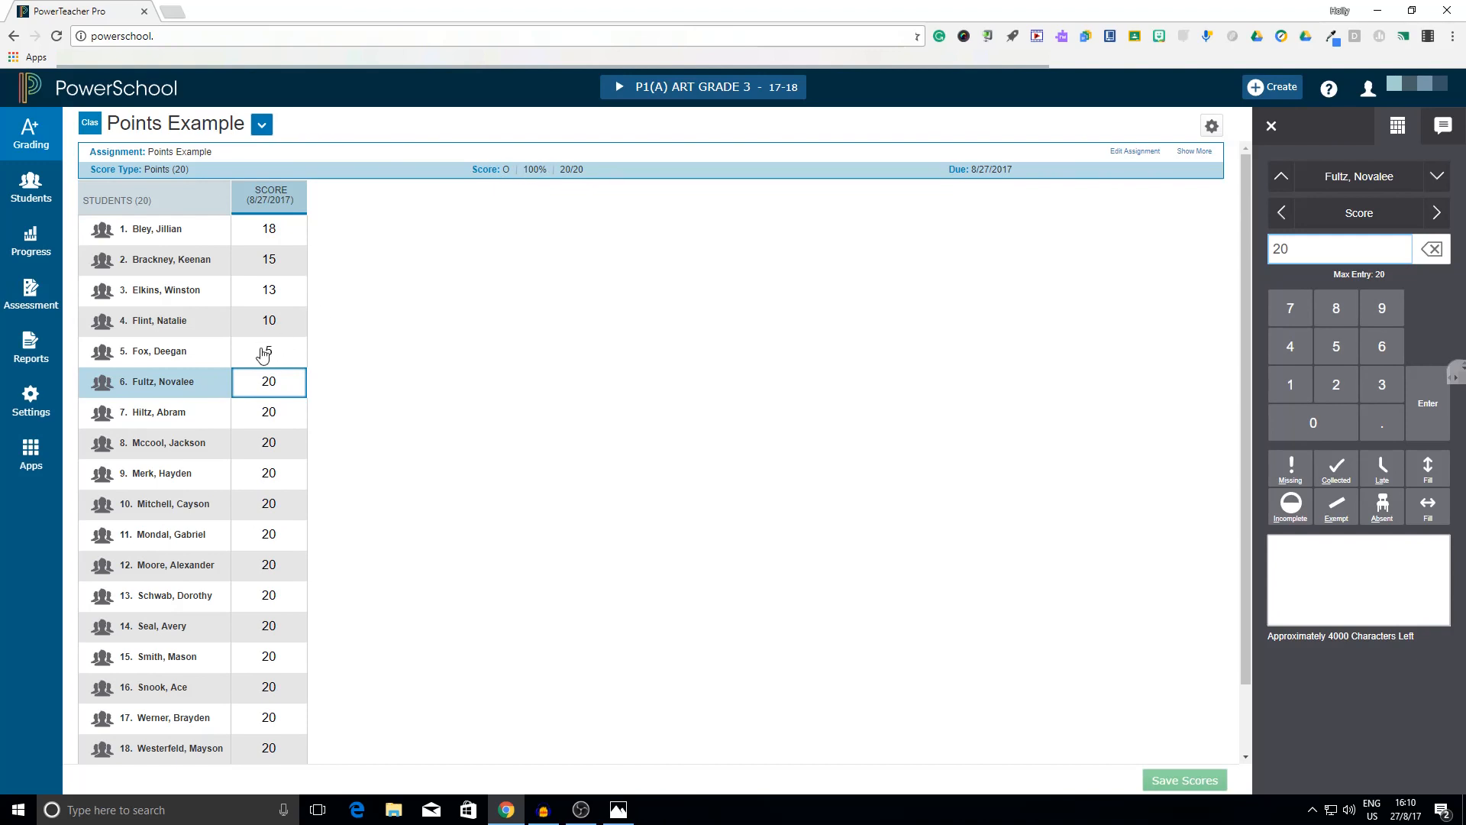
Check the letter grade and percentage equivalents of the fifth and second students' scores
left_click(281, 366)
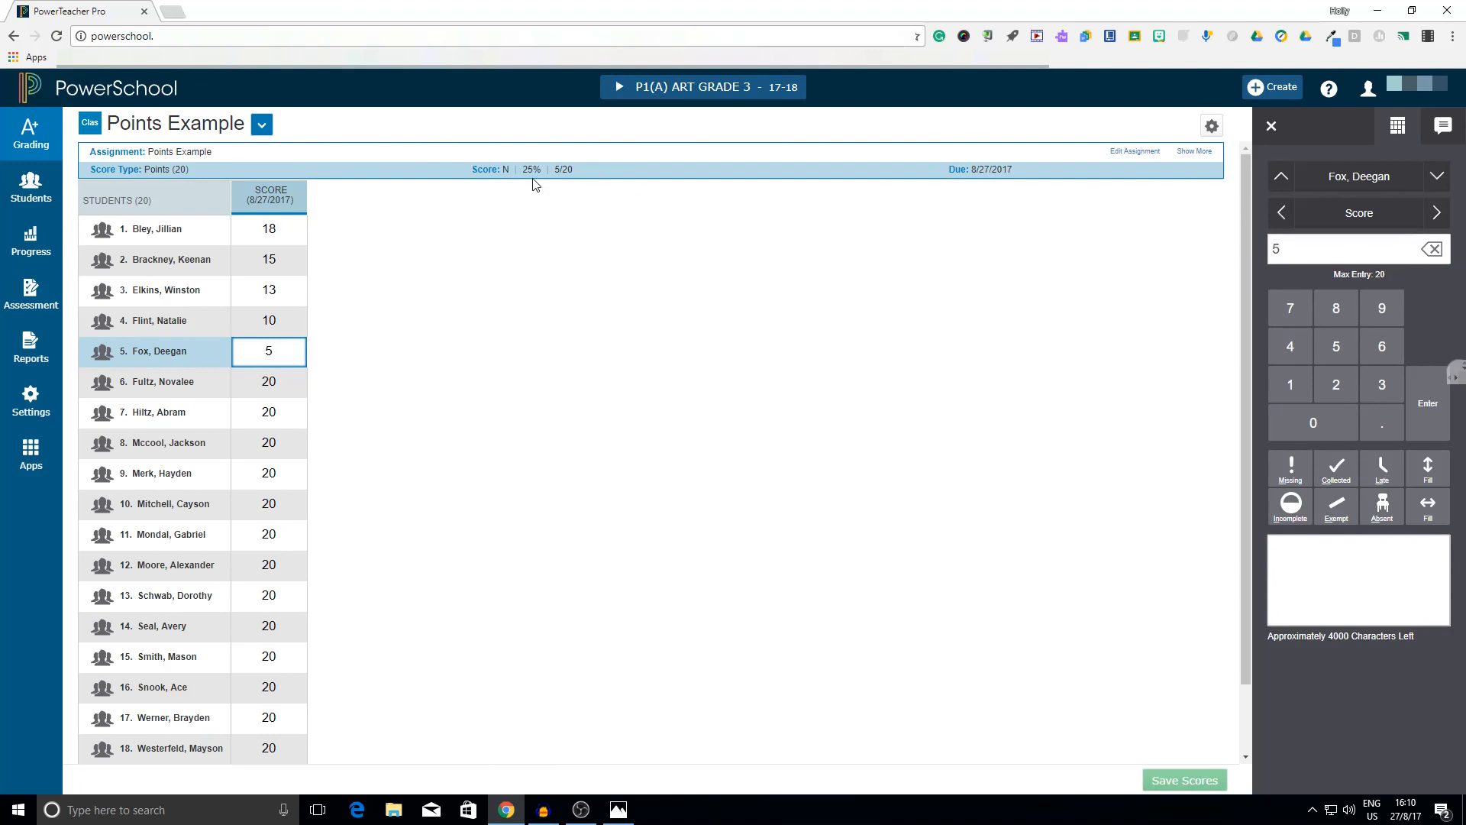
left_click(269, 261)
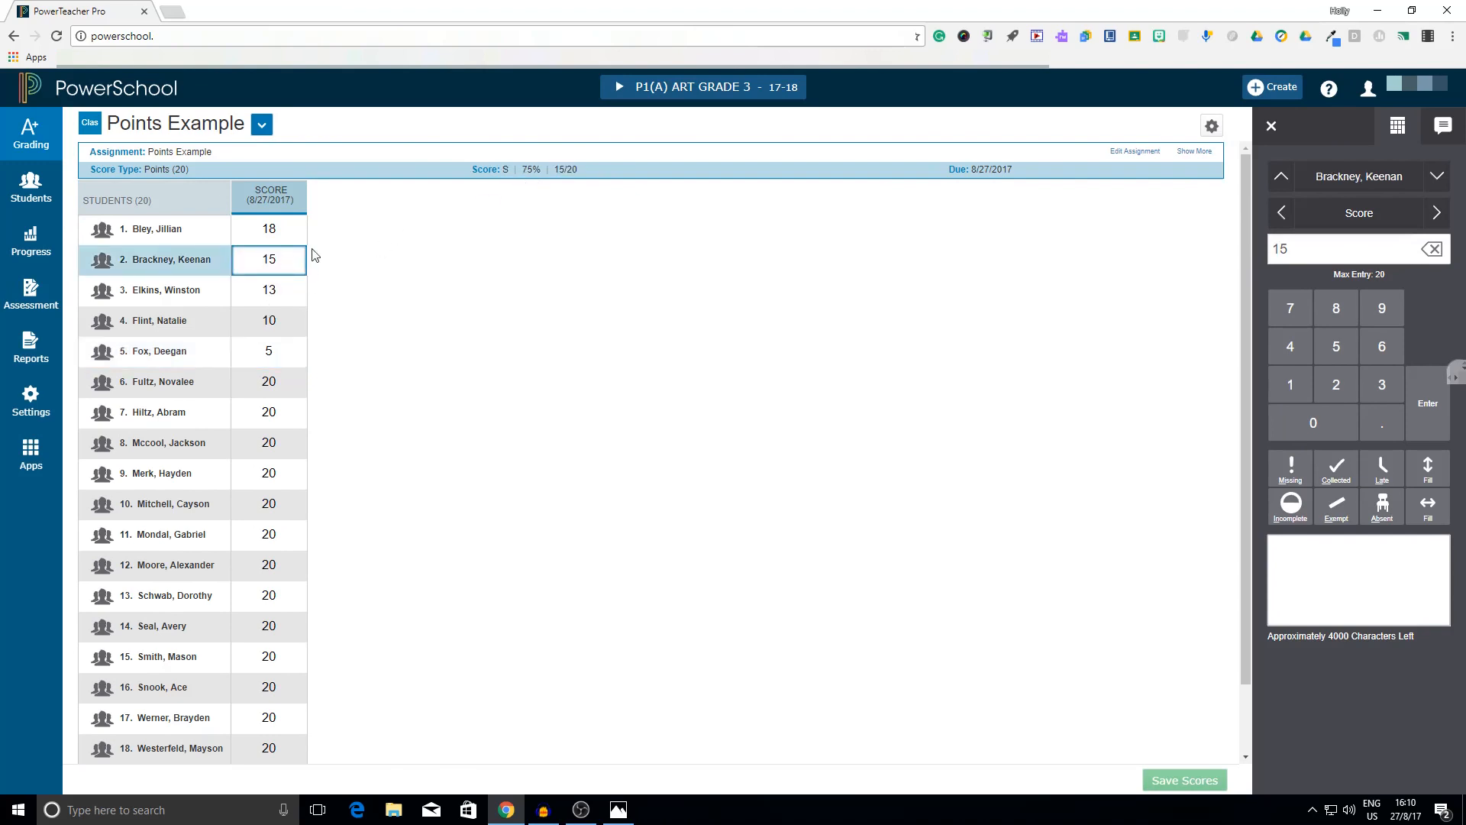